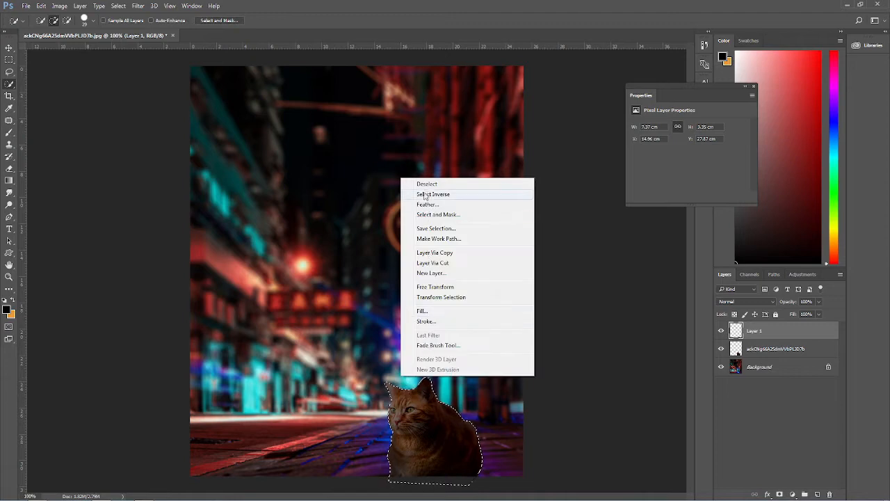
Step: Invert the selection around the cat and lower Layer 1's opacity to 60%
left_click(433, 194)
left_click_drag(788, 304, 777, 305)
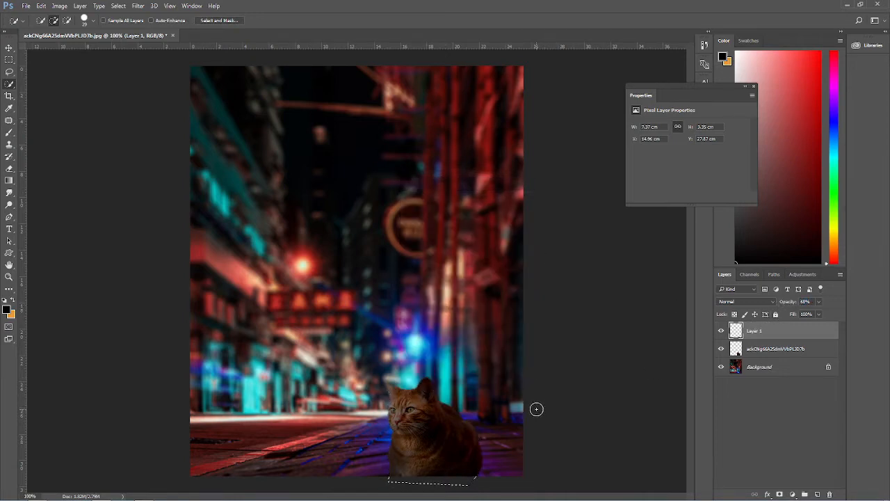
Step: Add a new layer and set the foreground colour for the Brush tool to cyan (R 61, G 237, B 236)
left_click(817, 493)
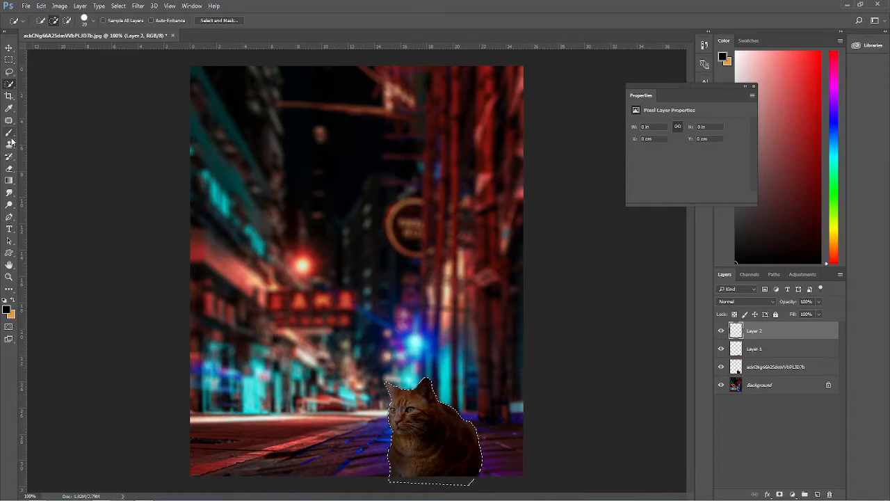
left_click(9, 132)
left_click(6, 310)
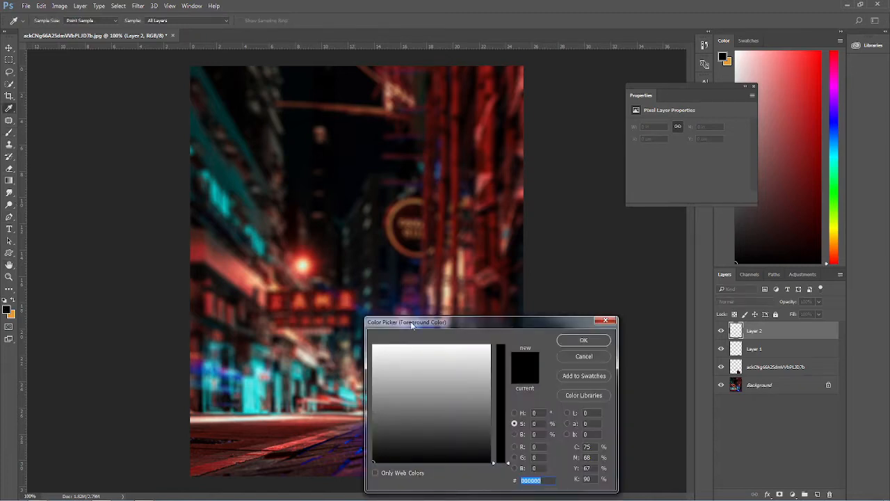
left_click_drag(412, 324, 404, 388)
left_click(411, 368)
left_click_drag(494, 390, 380, 343)
left_click_drag(410, 409, 412, 393)
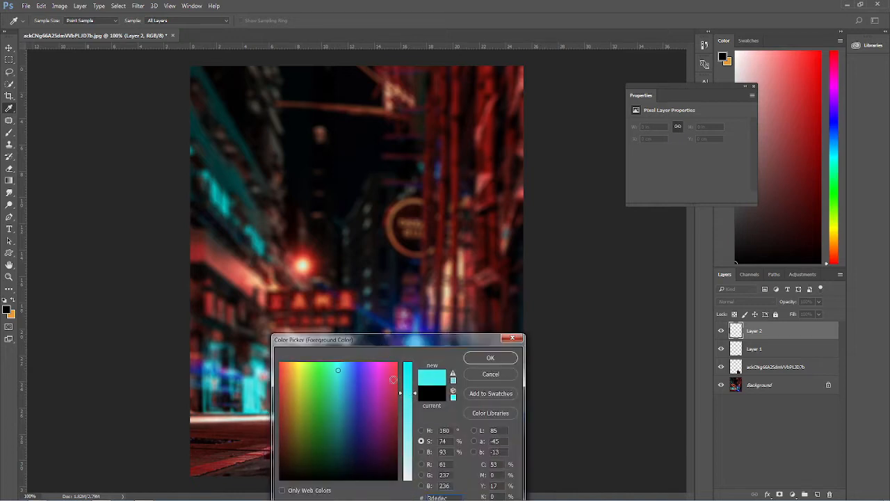
left_click_drag(340, 371, 343, 369)
left_click(505, 356)
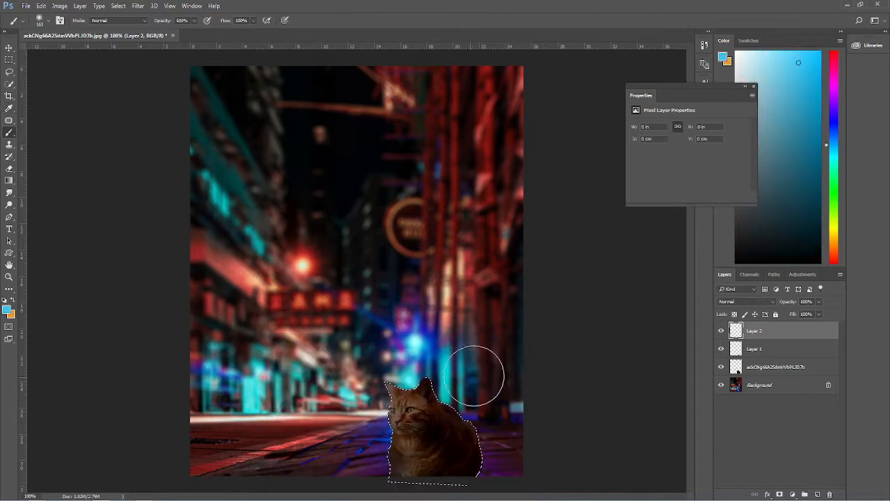
left_click(425, 401)
key("ctrl+z")
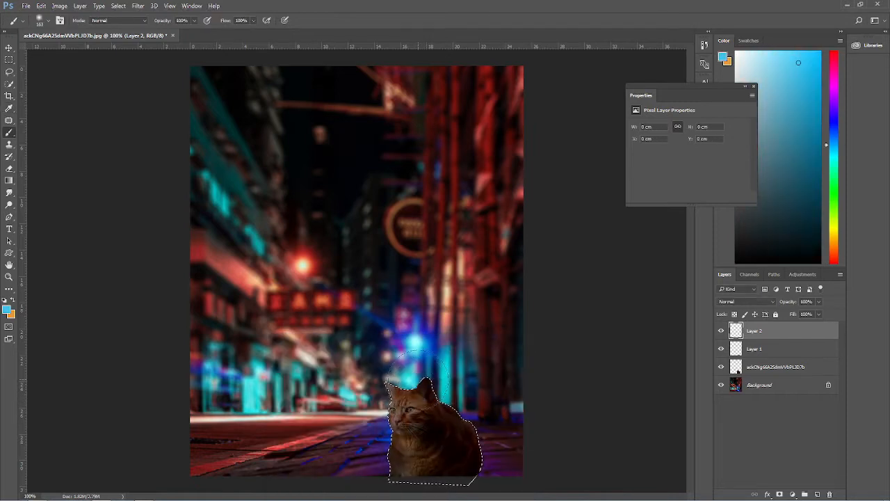
left_click(417, 382)
key("ctrl+z")
Step: Reduce the brush size to 77 px and paint a cyan glow just above the cat's head
right_click(409, 382)
left_click_drag(410, 382, 392, 383)
left_click(407, 376)
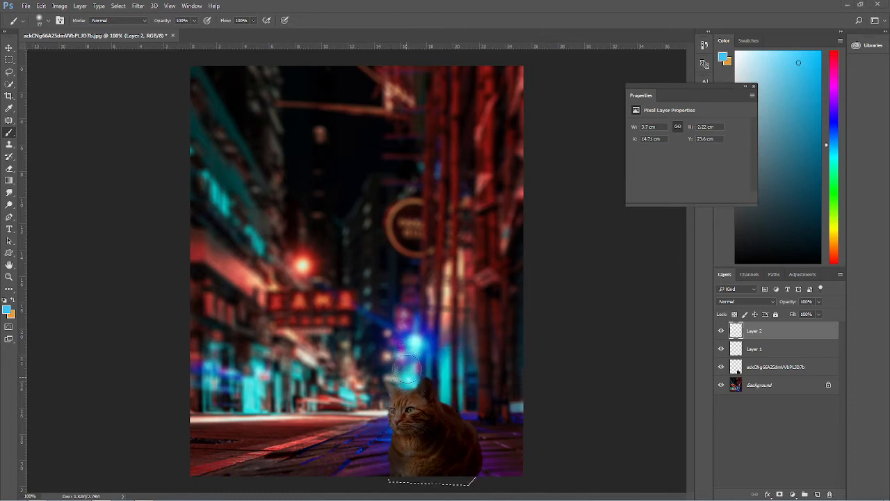
left_click(408, 379)
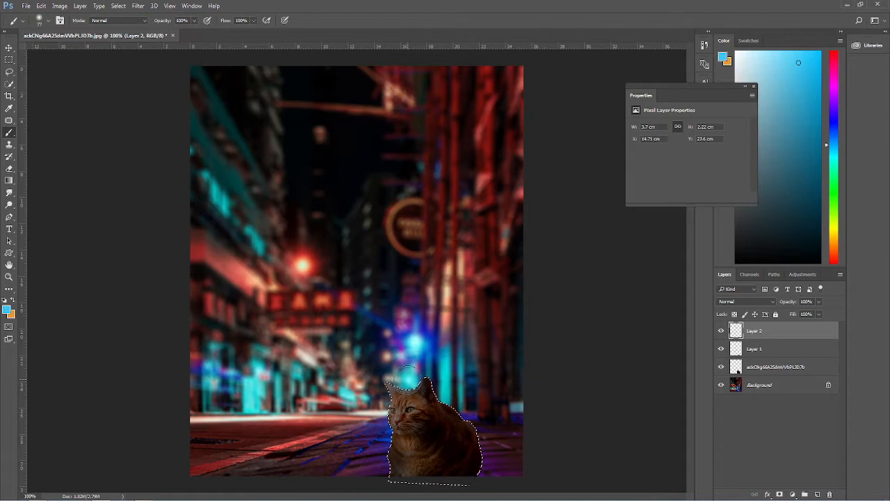
Step: Set Layer 2's blend mode to Hard Light and its opacity to 69%
left_click_drag(790, 301, 784, 306)
left_click(756, 301)
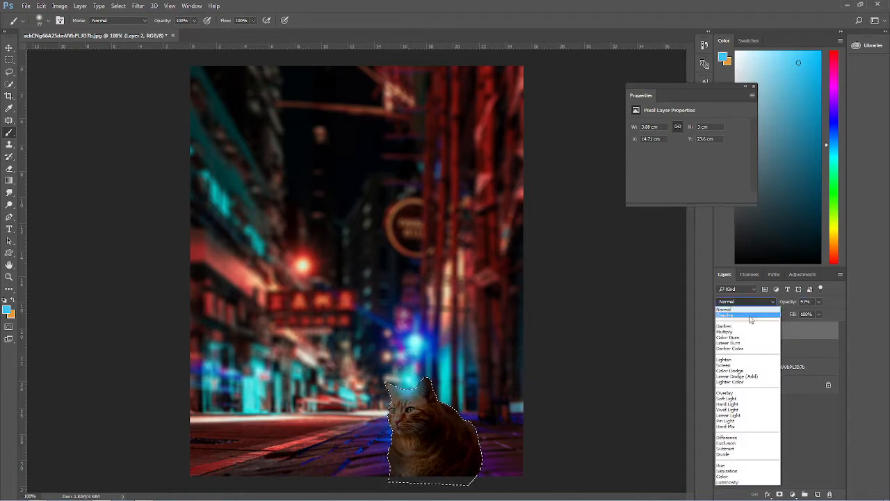
left_click(745, 327)
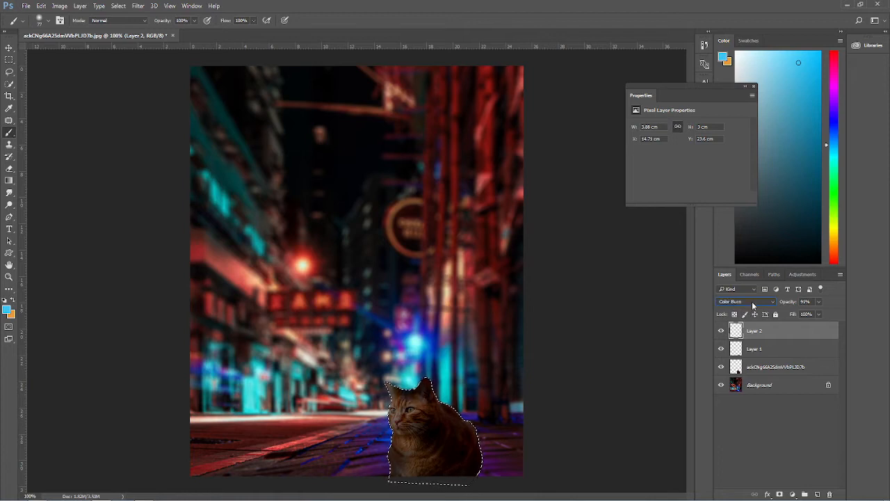
scroll(752, 301, "down", 3)
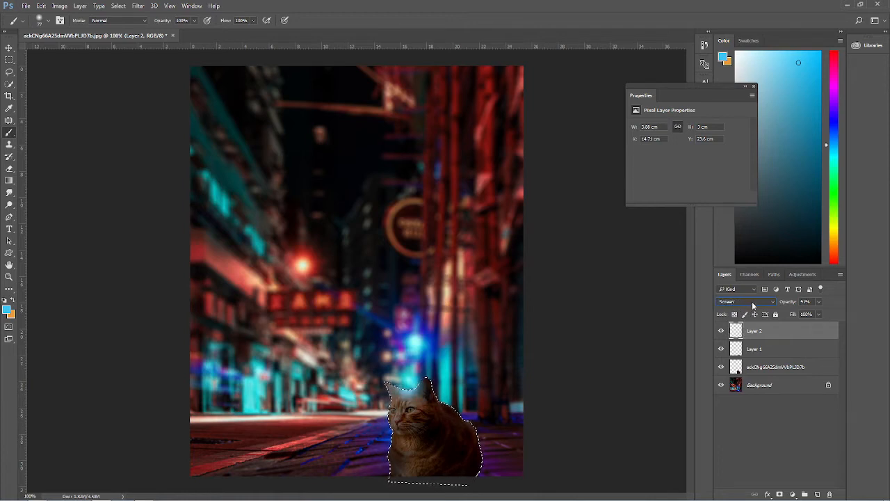
scroll(752, 302, "down", 5)
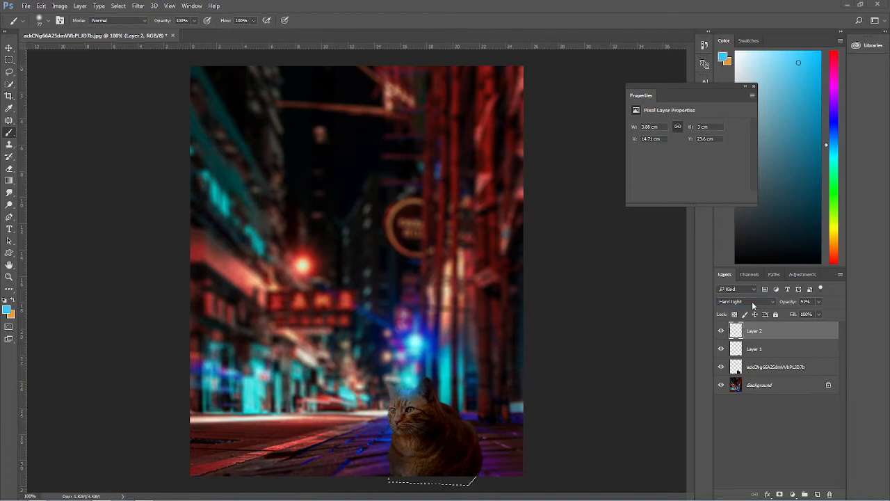
left_click_drag(792, 303, 782, 305)
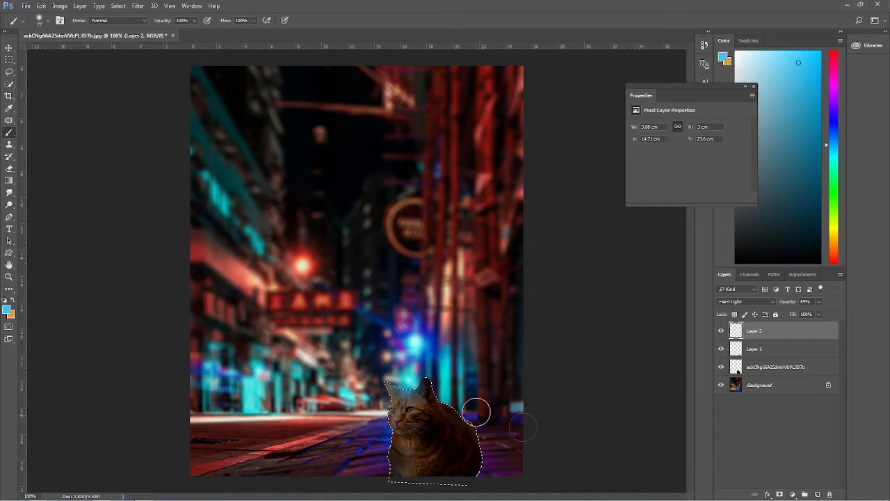
Step: Add a new layer and paint a teal glow along the cat's back
left_click(817, 494)
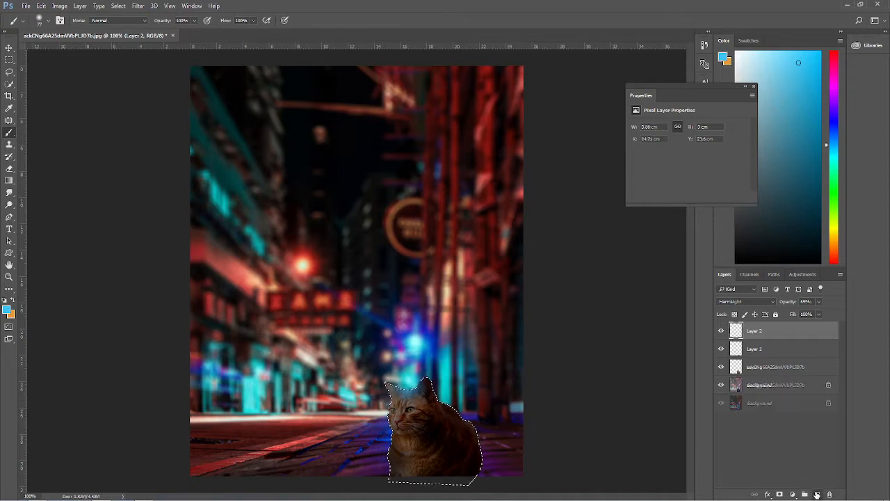
left_click(488, 397, "alt")
left_click_drag(483, 397, 477, 411)
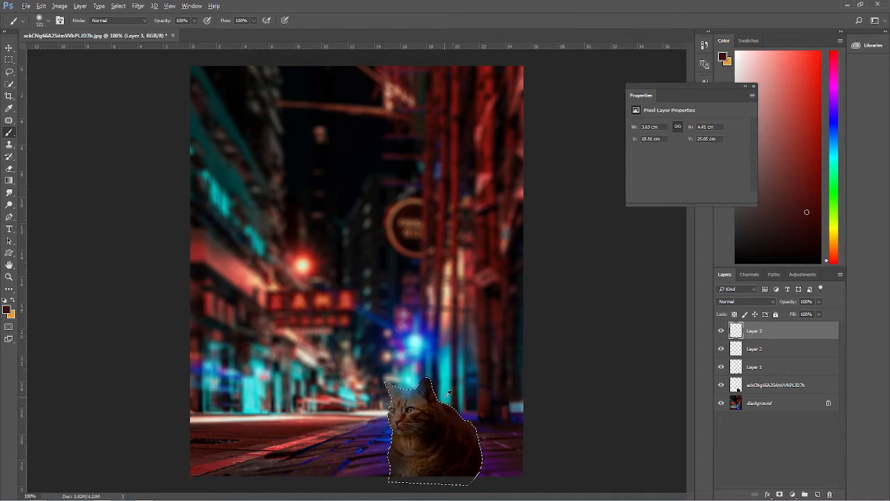
left_click(447, 394, "alt")
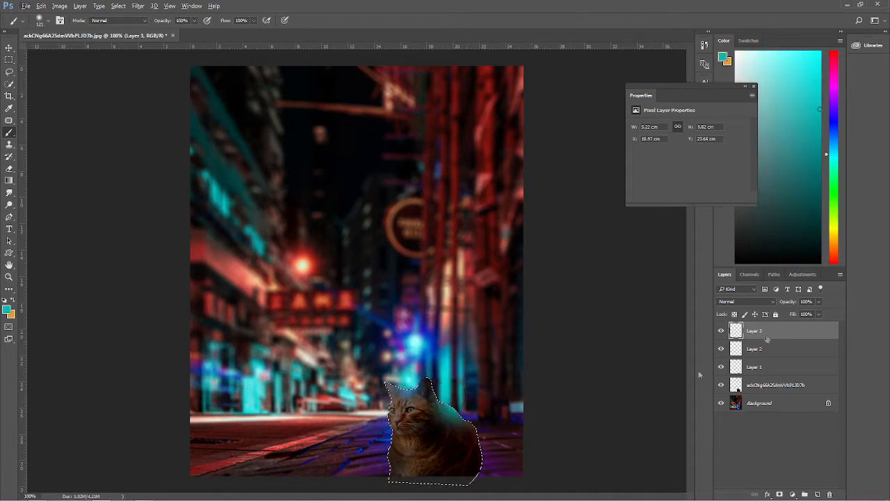
Step: Set Layer 3's blend mode to Lighter Color
left_click_drag(793, 303, 769, 308)
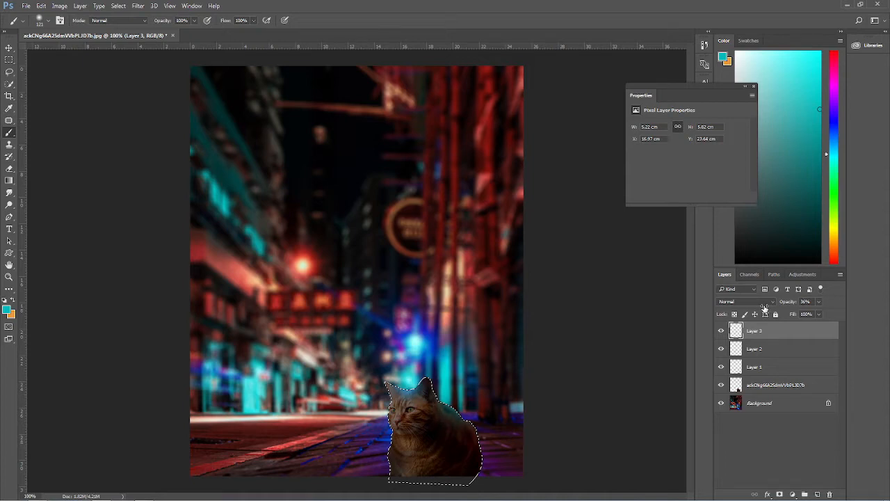
left_click(767, 308)
left_click(732, 391)
key("Down")
key("Down")
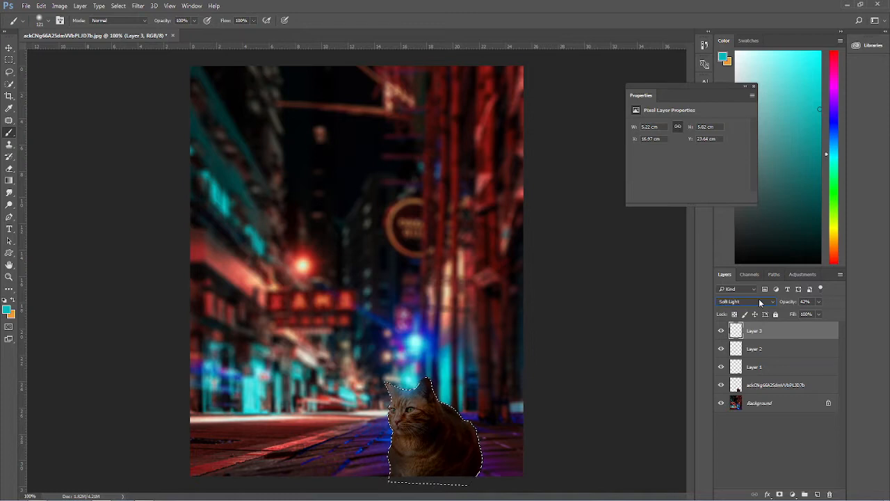
key("Down")
key("Down")
key("Down")
key("Down")
key("Down")
key("Down")
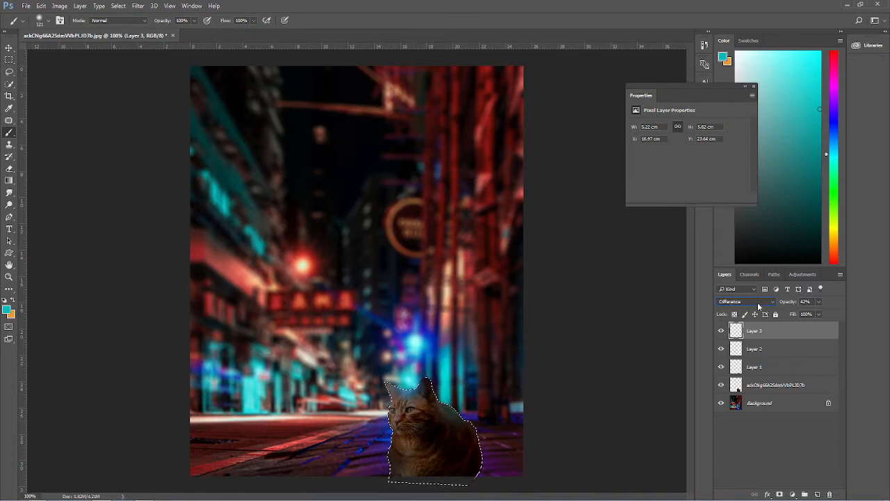
key("Up")
key("Up")
key("Up")
key("Up")
key("Up")
key("Up")
key("Up")
key("Up")
key("Up")
key("Up")
key("Up")
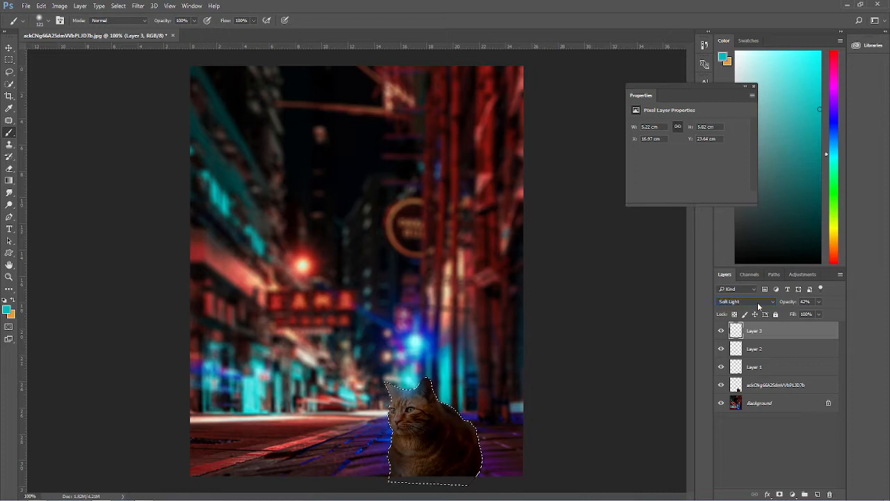
key("Down")
key("Down")
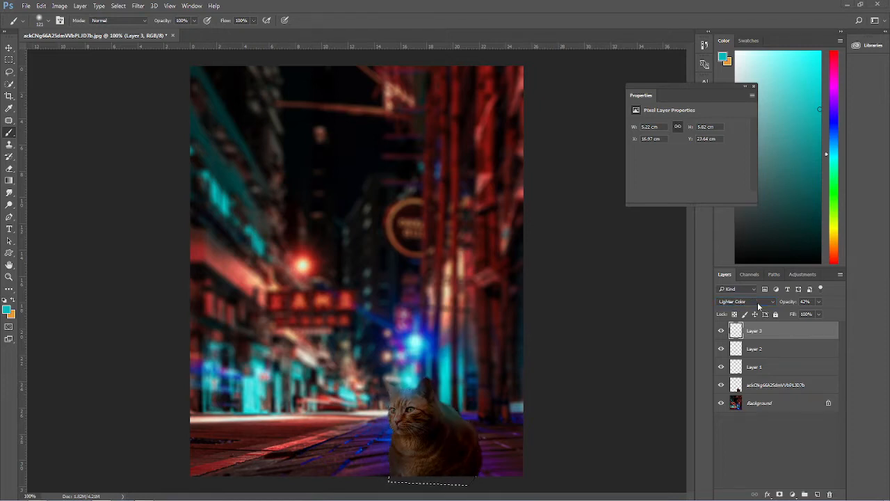
Step: Lower Layer 3's opacity to 21%
left_click_drag(802, 311, 786, 306)
left_click(10, 85)
right_click(357, 268)
left_click(373, 276)
left_click_drag(792, 303, 786, 305)
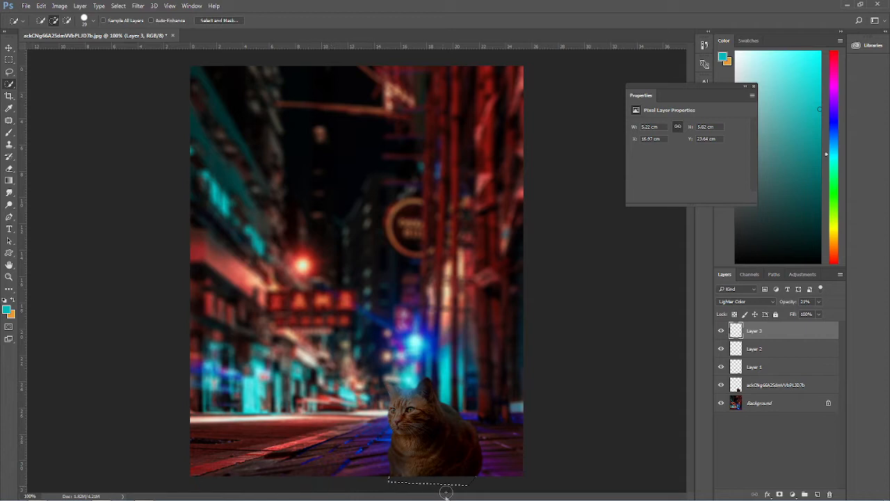
Step: Add a new layer and set the foreground colour to blue
left_click(817, 493)
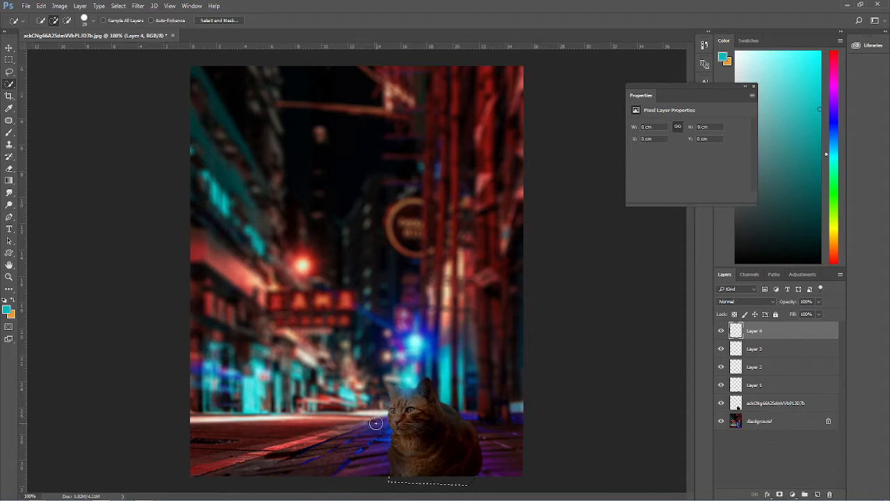
left_click(9, 132)
key("alt")
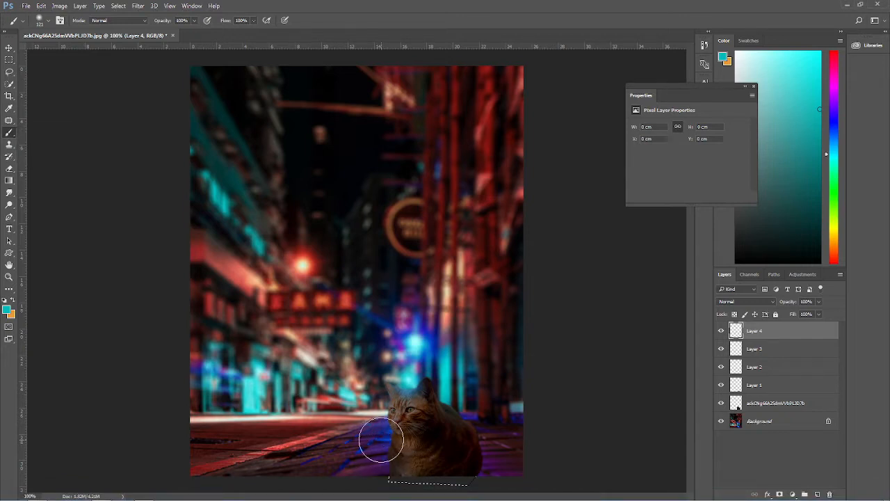
key("i")
left_click(6, 309)
left_click_drag(415, 204, 400, 140)
left_click(537, 125)
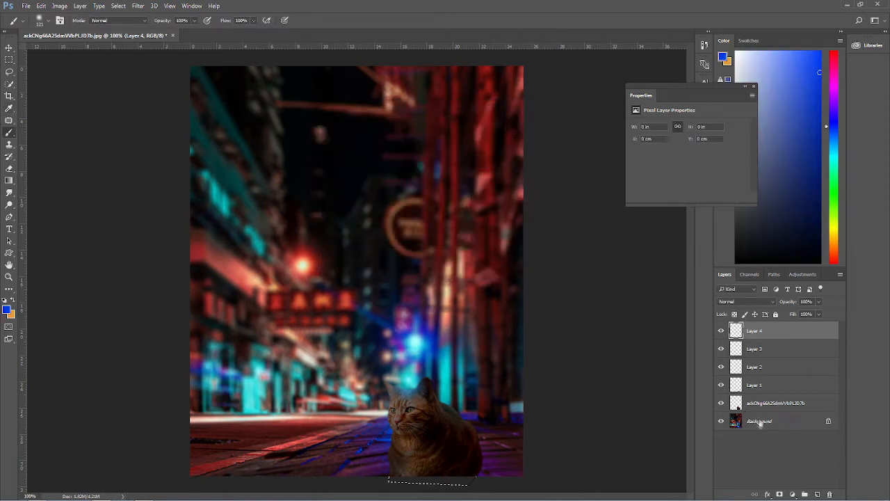
Step: Paint a blue dab on the street just left of the cat
left_click(376, 455)
key("ctrl+z")
left_click(369, 442)
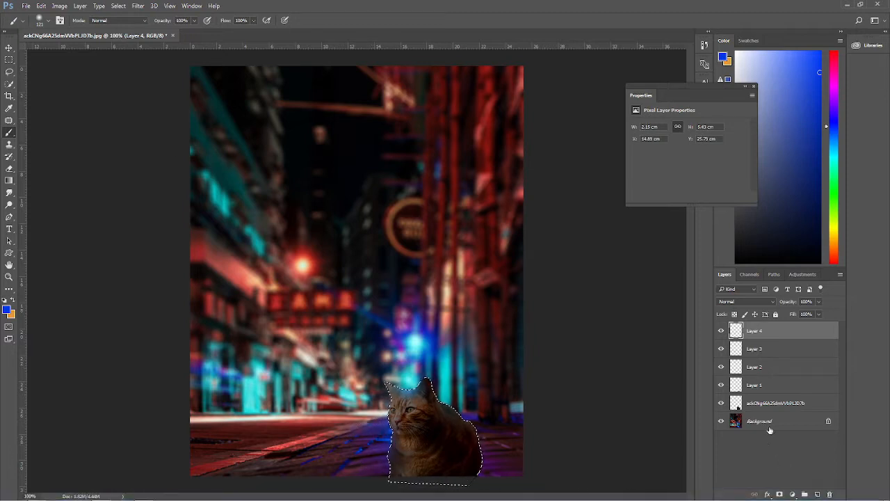
Step: Set Layer 4's blend mode to Screen
left_click(9, 120)
right_click(270, 252)
left_click(295, 259)
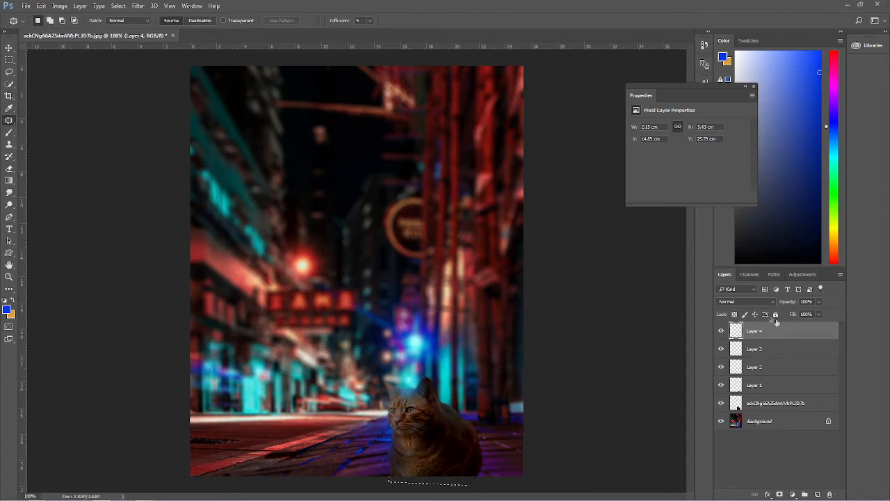
left_click(756, 303)
left_click(741, 331)
left_click(786, 304)
left_click(718, 335)
left_click(718, 335)
Step: Merge Layers 1 through 4 into a single layer
left_click(757, 387, "shift")
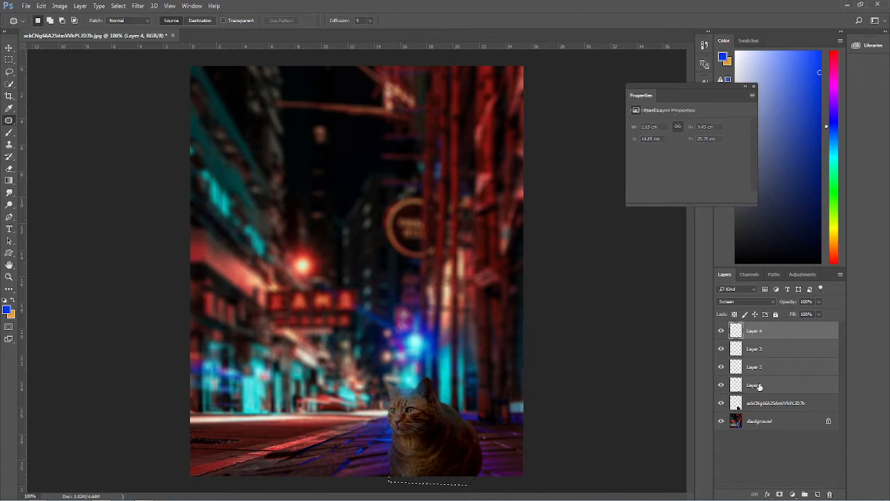
right_click(758, 386)
left_click(784, 355)
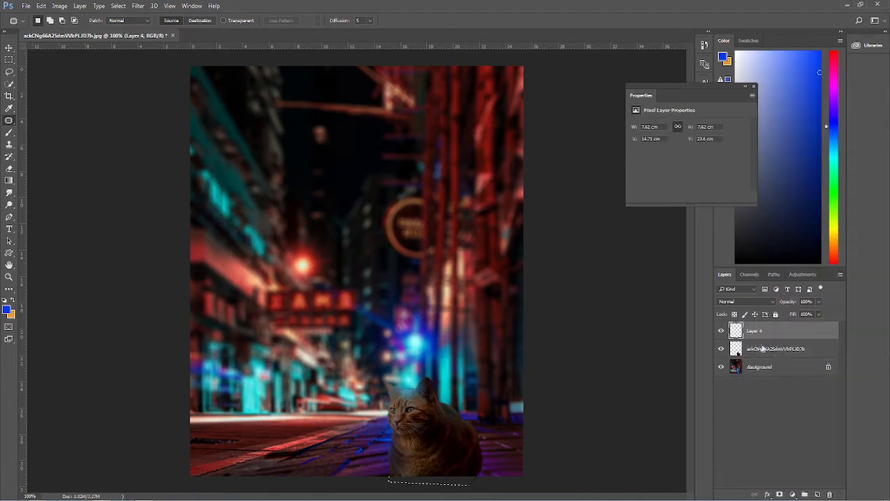
Step: Set the merged glow layer's opacity to 57%
left_click_drag(784, 304, 784, 304)
left_click(9, 276)
right_click(289, 401)
left_click(310, 406)
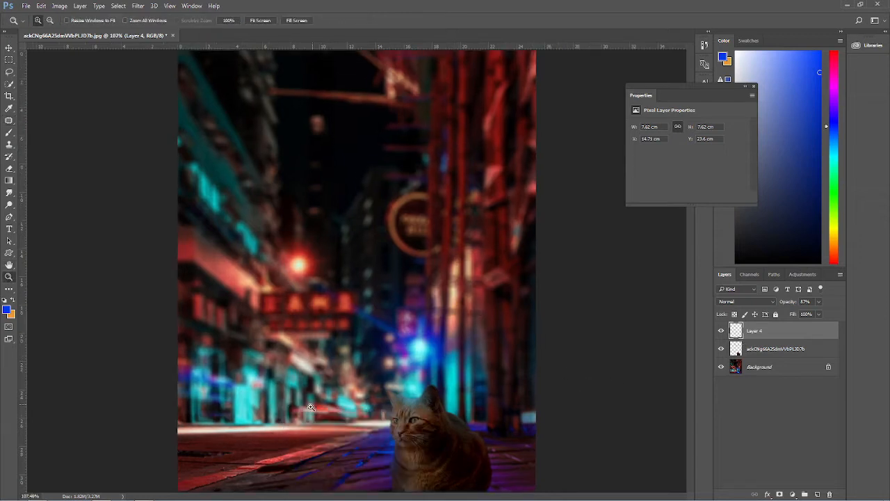
left_click(37, 494)
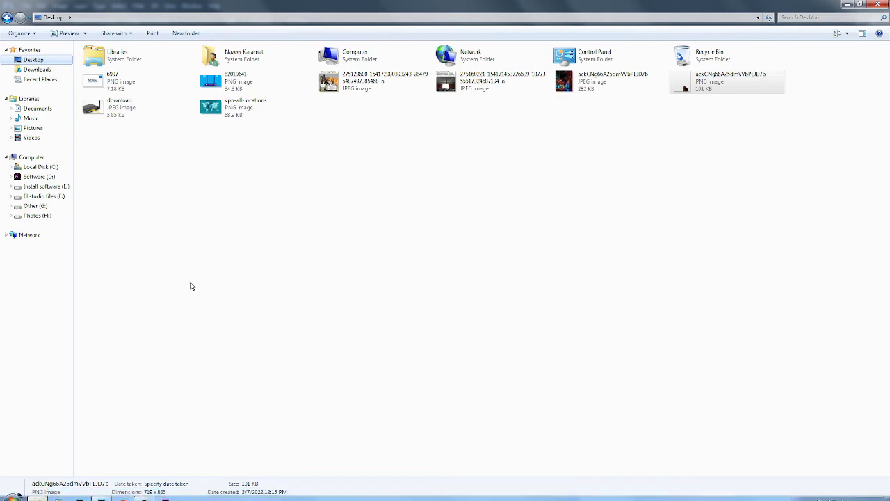
left_click(36, 69)
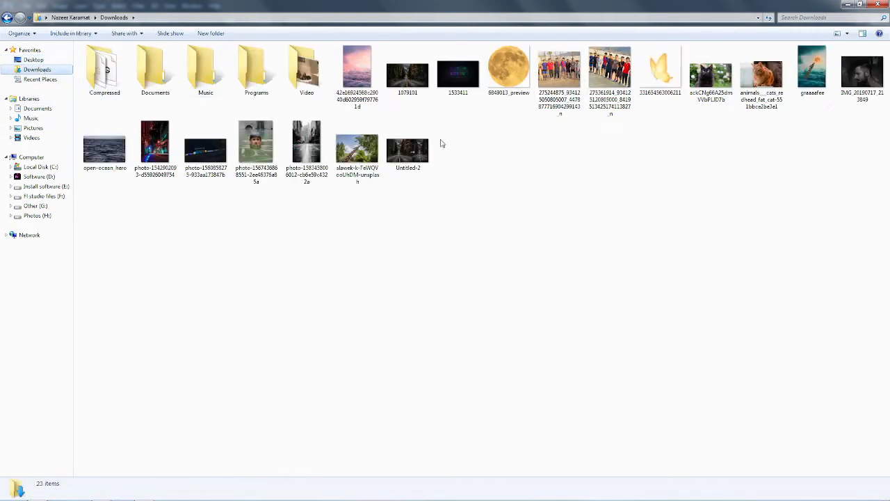
left_click_drag(660, 82, 228, 412)
left_click_drag(538, 92, 224, 402)
left_click_drag(240, 447, 229, 465)
left_click_drag(205, 437, 358, 431)
Step: Flip the butterfly, shrink it to about 3.3% beside the cat's face, and commit the transform
right_click(354, 426)
left_click(376, 404)
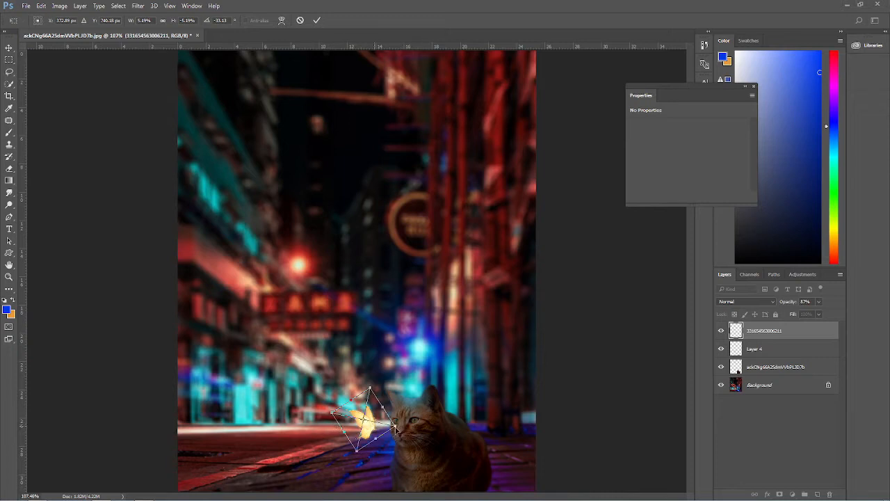
left_click_drag(397, 426, 358, 424)
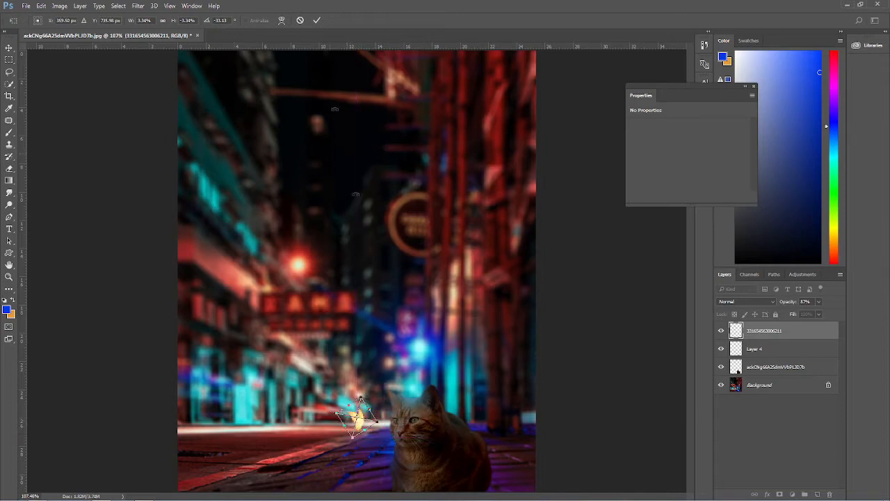
left_click(317, 20)
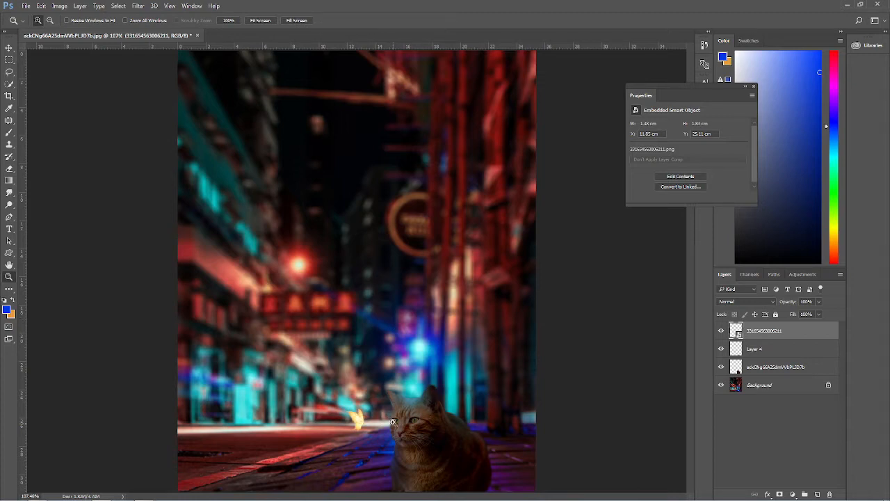
Step: Rotate the butterfly 180° with free transform, adjust its angle slightly, and commit the transform
key("ctrl+t")
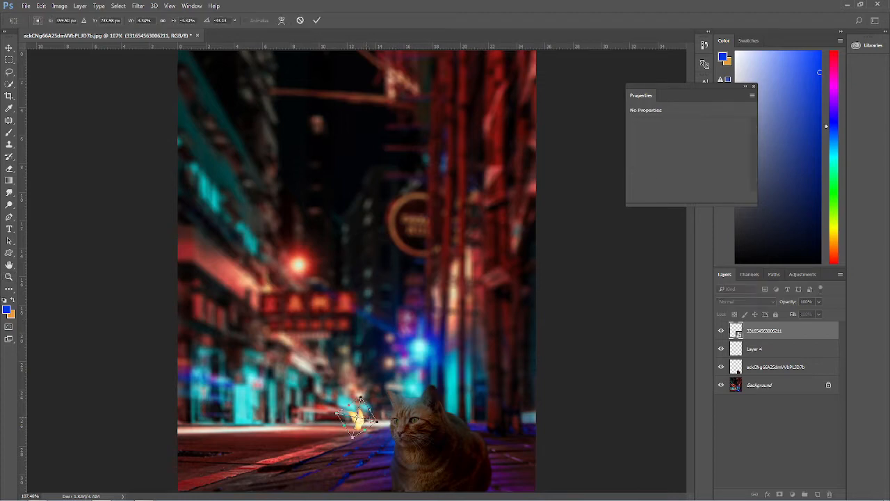
right_click(358, 416)
left_click(391, 331)
left_click_drag(377, 422, 380, 418)
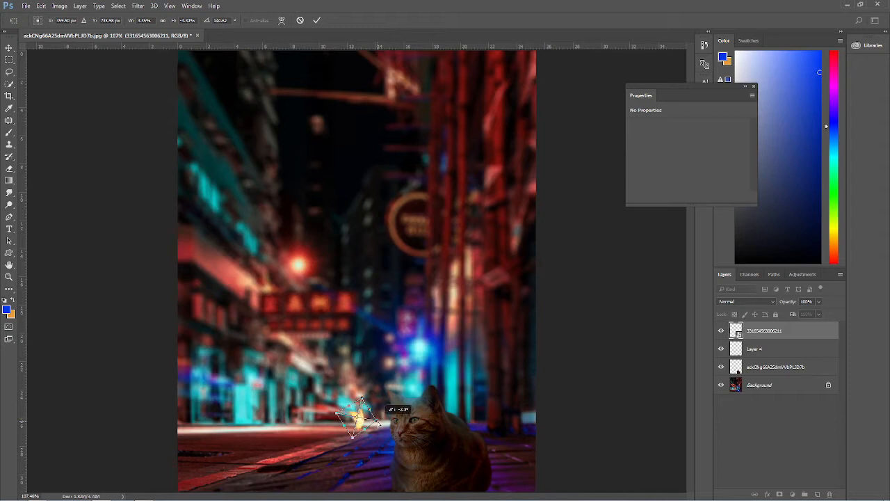
left_click(316, 20)
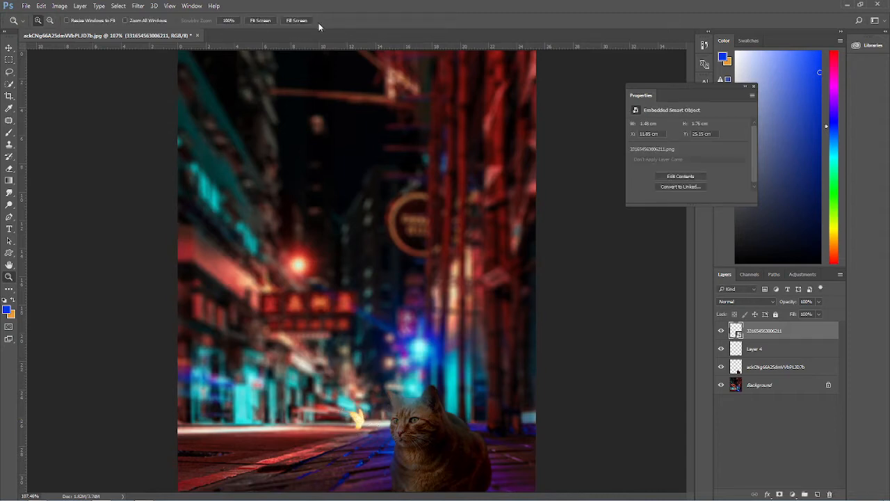
Step: Nudge the butterfly slightly left with free transform and commit
key("ctrl+t")
left_click_drag(376, 421, 370, 421)
left_click(317, 20)
Step: Rasterize the butterfly layer and duplicate it
right_click(805, 333)
left_click(731, 228)
left_click_drag(805, 334, 815, 493)
Step: Flip the duplicate butterfly horizontally, enlarge it to about 186%, and move it above the first butterfly
key("ctrl+t")
left_click_drag(354, 416, 361, 381)
right_click(361, 381)
left_click(392, 365)
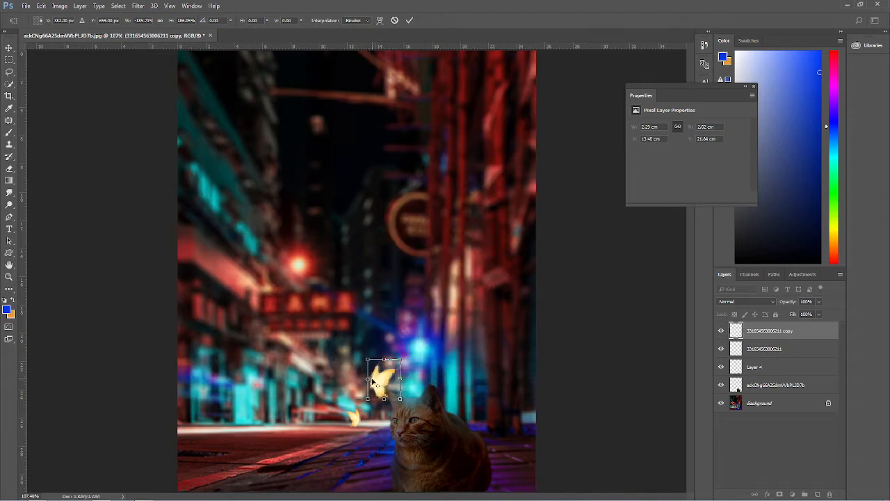
left_click_drag(374, 385, 369, 397)
left_click(410, 20)
key("z")
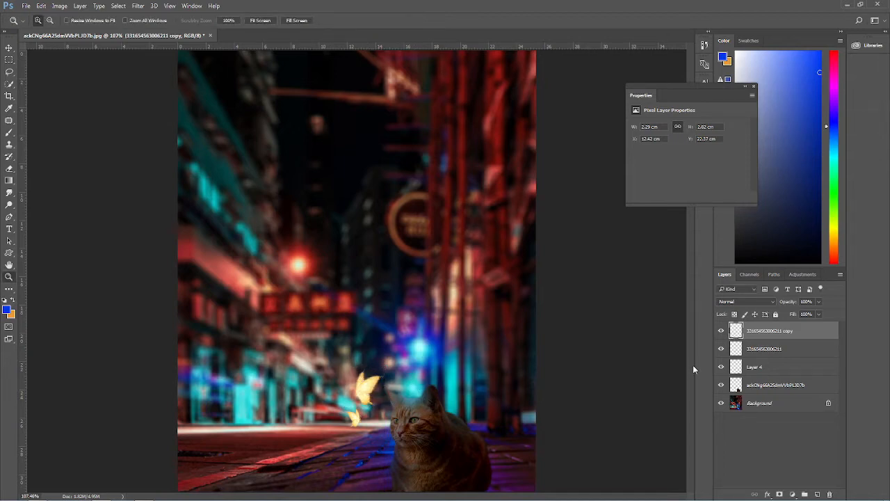
Step: Toggle the duplicate butterfly's visibility and delete the duplicate layer
left_click(721, 331)
left_click(721, 331)
left_click_drag(829, 402, 829, 494)
Step: Place the butterfly image from Downloads again, resize it, and position it above the first butterfly near the cat's ear
left_click(38, 494)
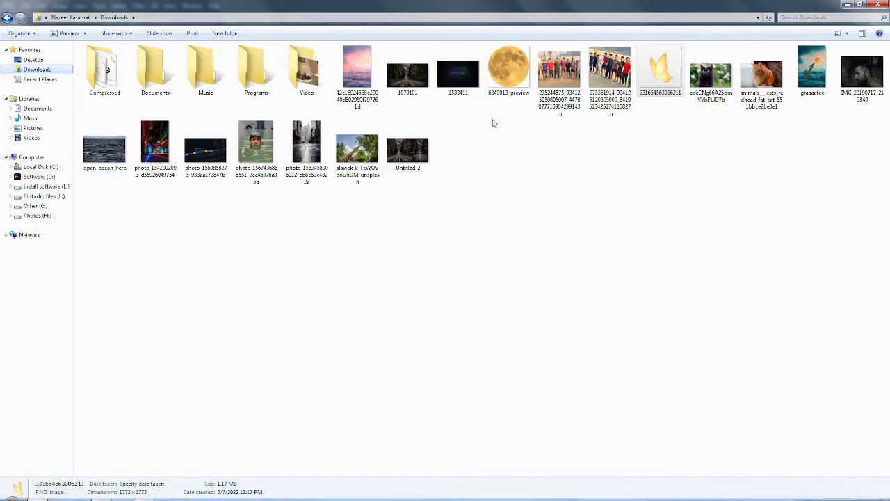
left_click_drag(660, 70, 352, 258)
left_click_drag(536, 93, 215, 411)
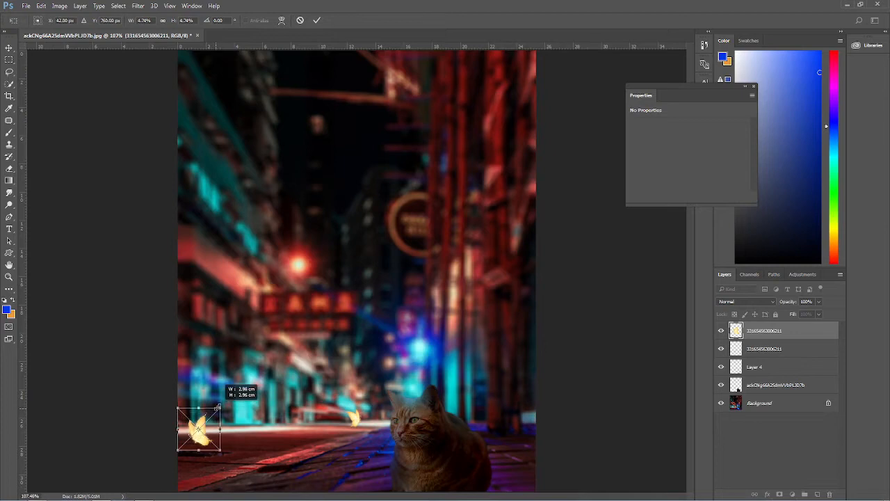
left_click_drag(230, 447, 207, 471)
left_click_drag(198, 431, 371, 404)
left_click(317, 21)
key("z")
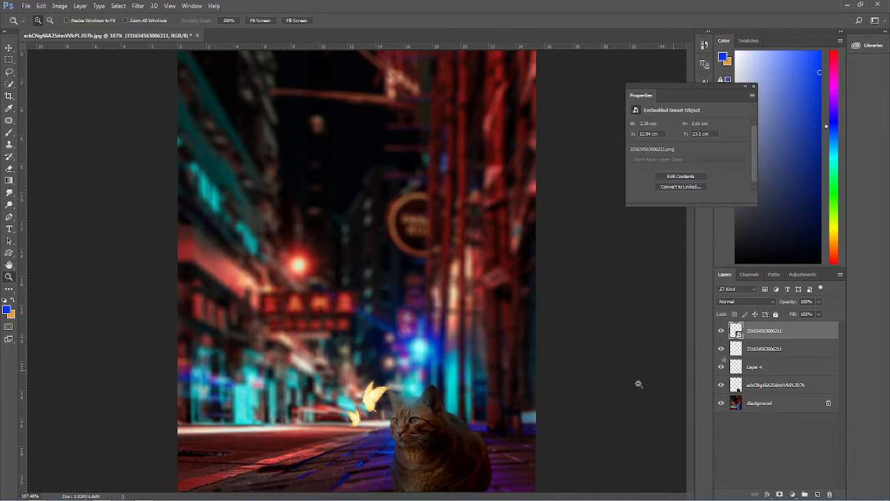
Step: Rasterize the new butterfly layer and duplicate it
right_click(797, 333)
left_click(732, 224)
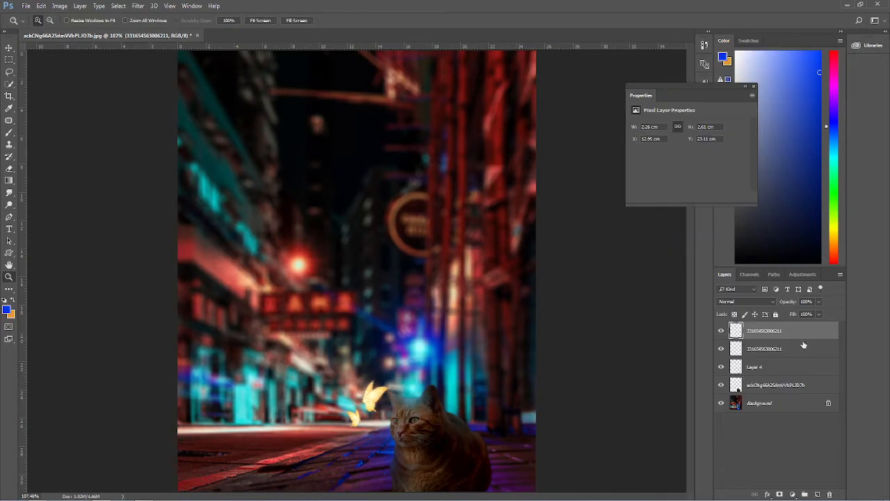
left_click_drag(818, 335, 816, 494)
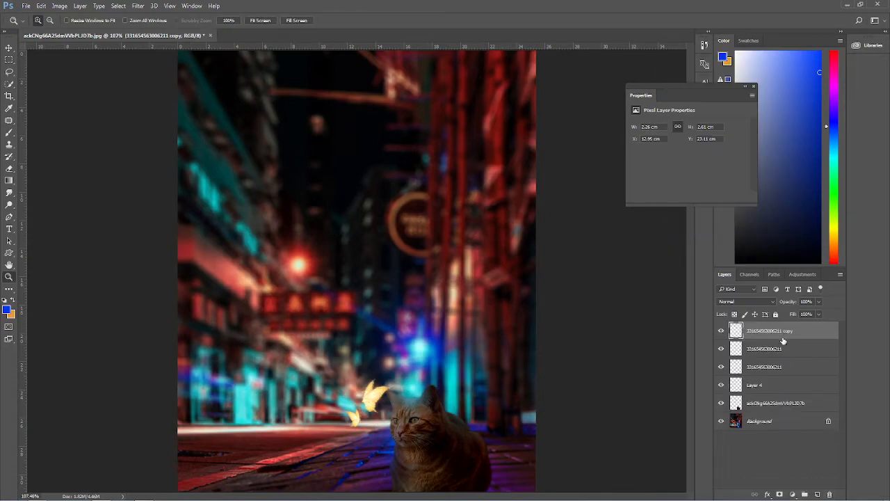
Step: Apply a Gaussian Blur with a radius of 36 pixels to the lower copy of the upper butterfly
left_click(781, 351)
left_click(137, 6)
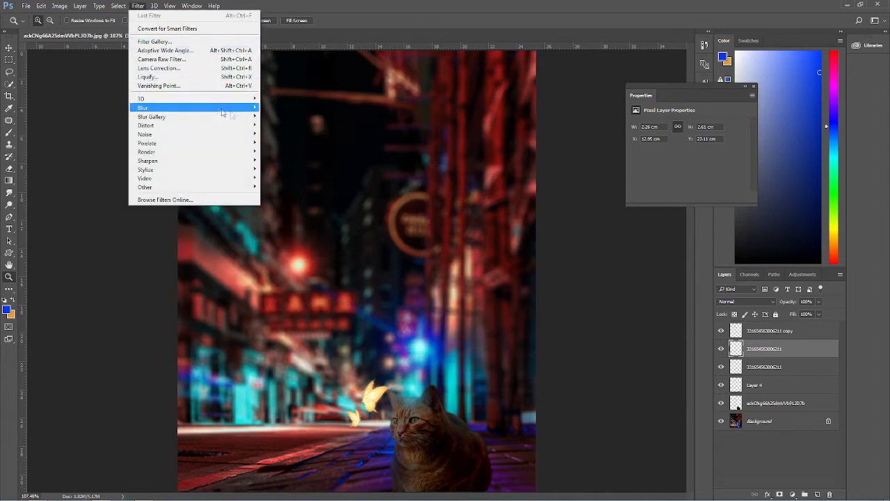
mouse_move(249, 112)
left_click(285, 143)
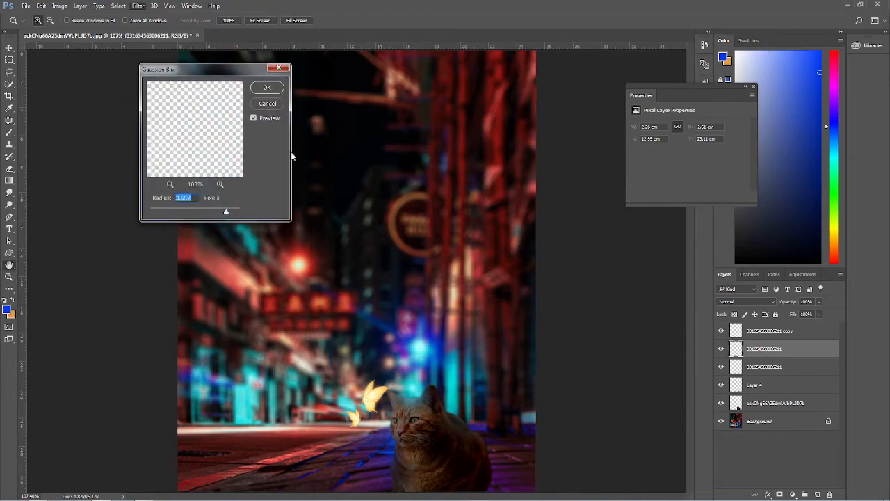
left_click_drag(215, 213, 189, 212)
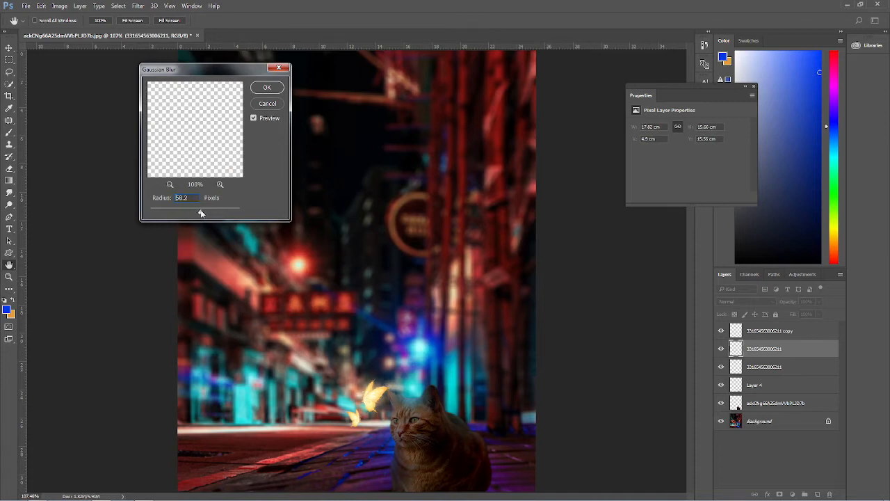
left_click(200, 213)
mouse_move(200, 213)
left_mouse_down()
mouse_move(210, 213)
mouse_move(195, 212)
left_mouse_up()
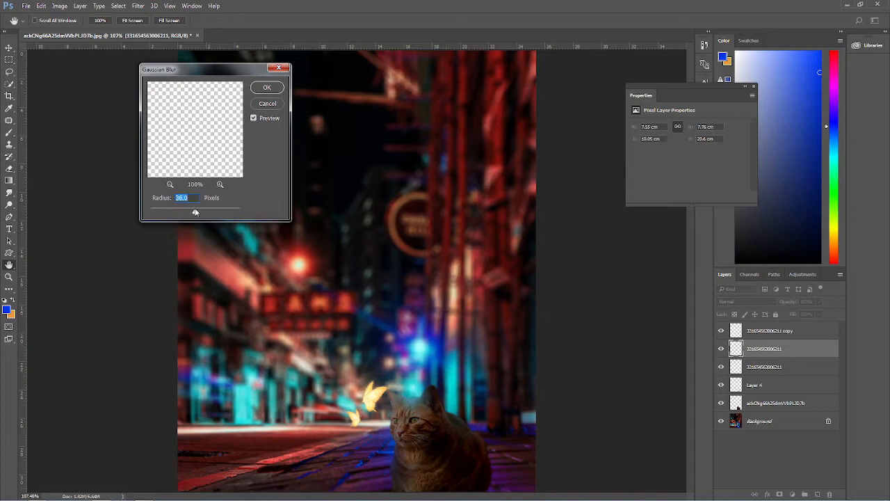
left_click(267, 89)
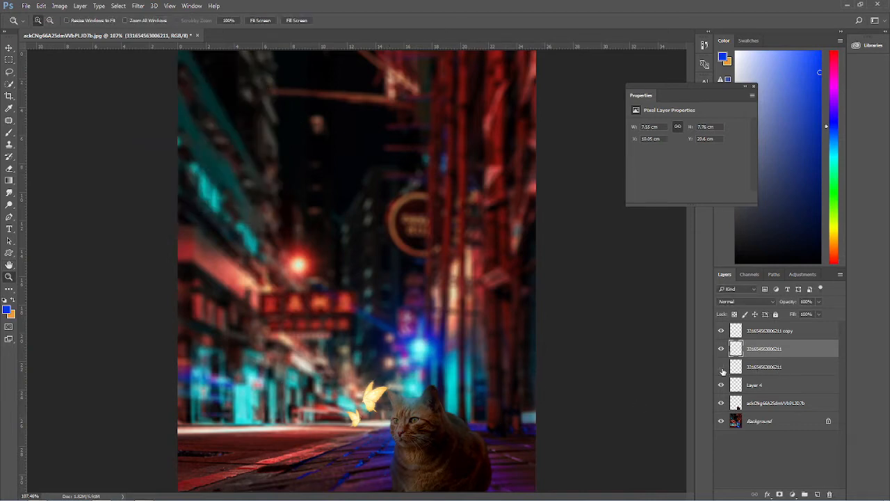
Step: Duplicate the first butterfly layer and apply a 36-pixel Gaussian Blur to the original beneath
left_click_drag(781, 371, 818, 494)
left_click(779, 385)
left_click(137, 6)
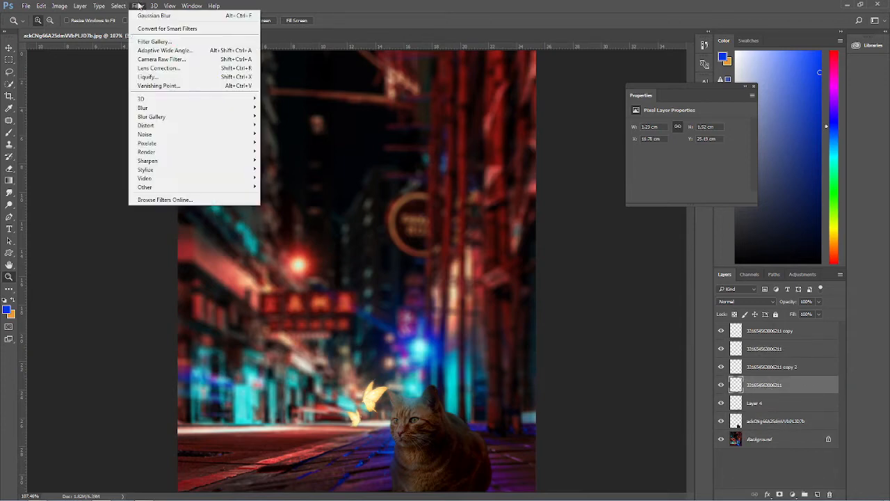
mouse_move(236, 116)
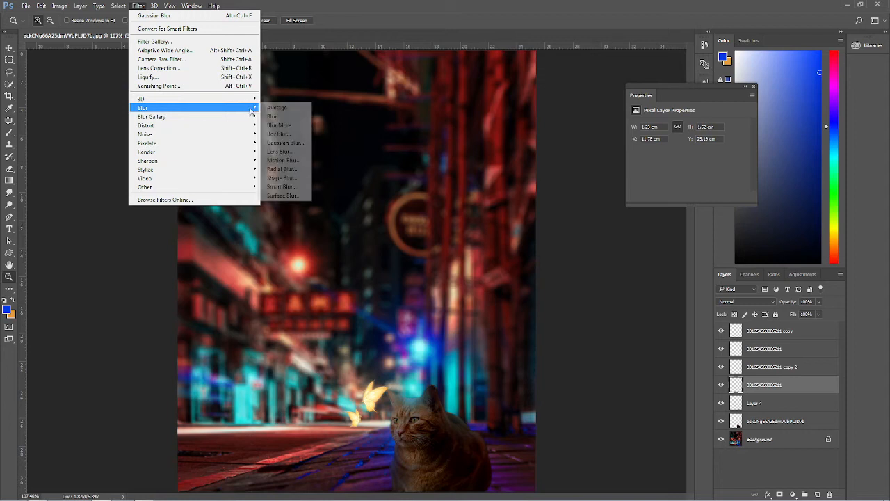
left_click(282, 143)
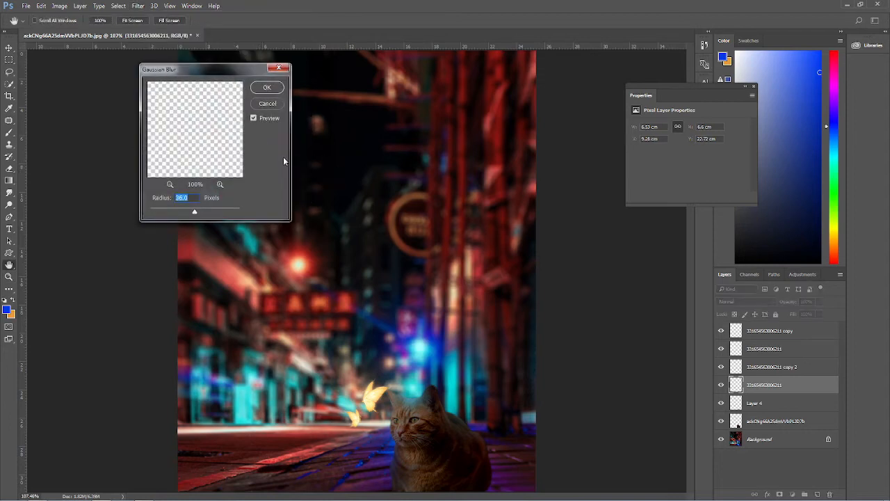
left_click(266, 87)
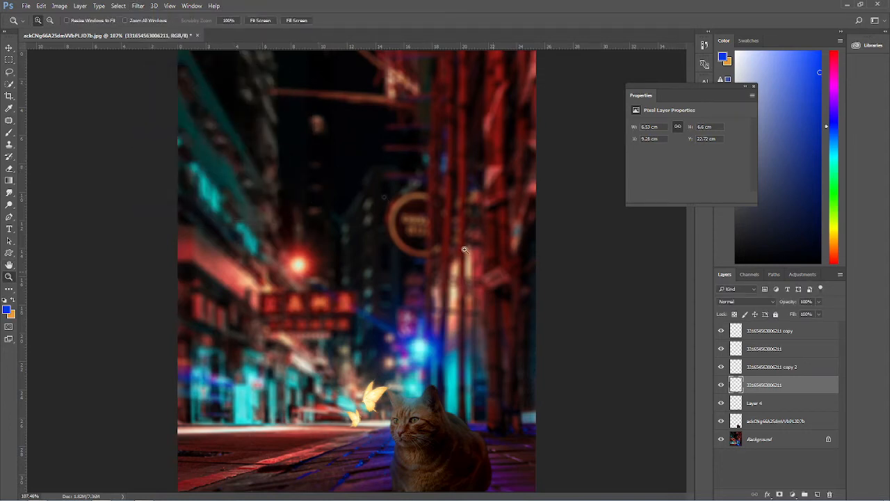
Step: Toggle the visibility of the top butterfly layers to compare the glow effect
left_click(768, 344)
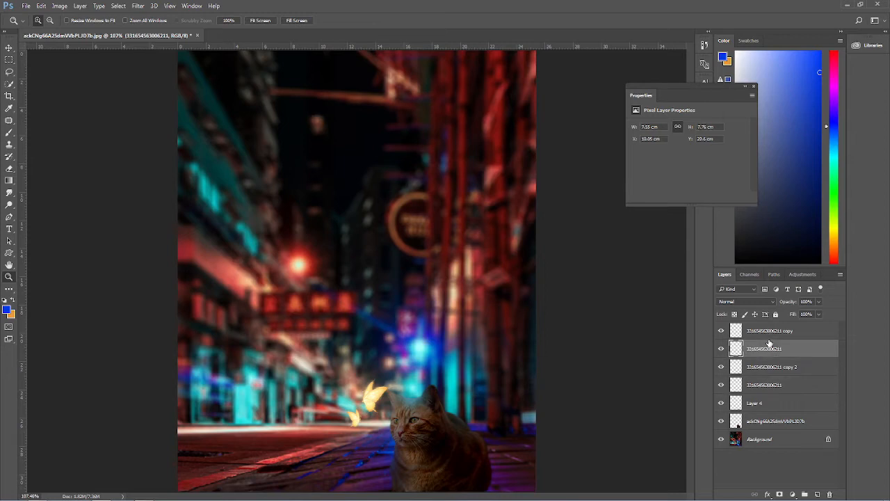
left_click(721, 331)
left_click(721, 331)
left_click(721, 349)
left_click(721, 349)
Step: Load the cat layer's outline as a selection and add a new empty layer
left_click(732, 422)
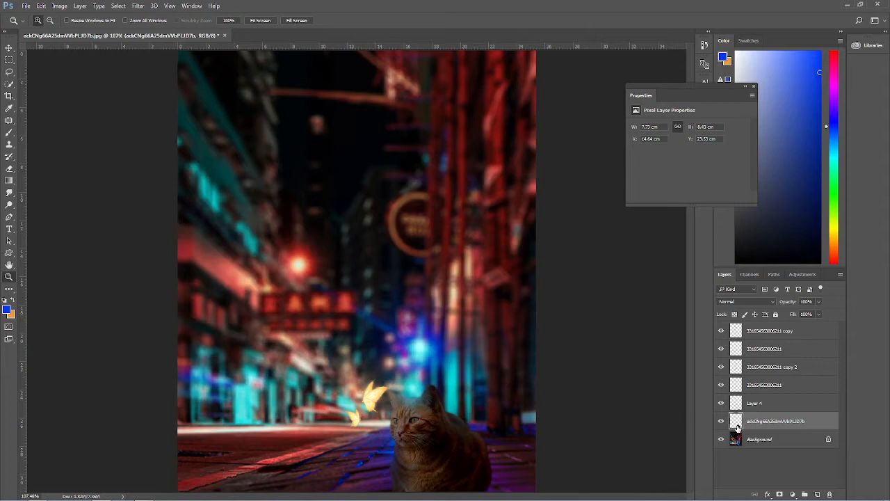
left_click(736, 424, "ctrl")
left_click(817, 494)
Step: Set the foreground colour to the butterfly's pale yellow, sampled from the canvas
left_click_drag(359, 371, 414, 420)
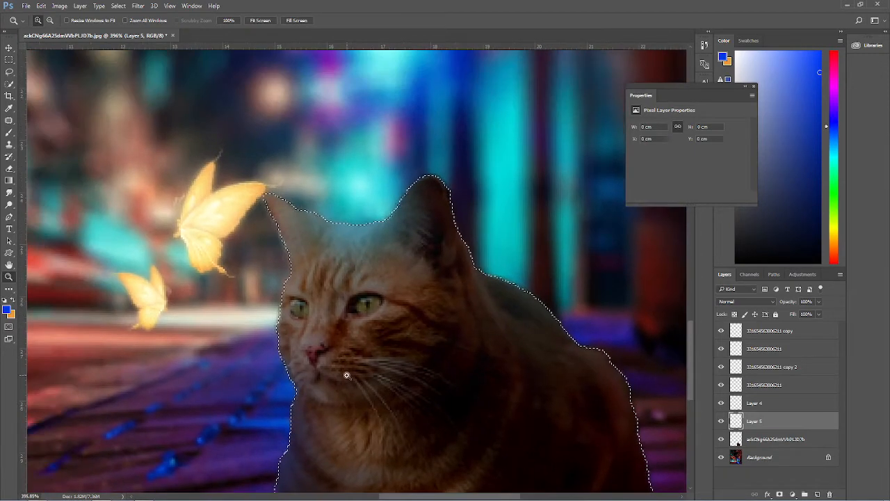
right_click(347, 376)
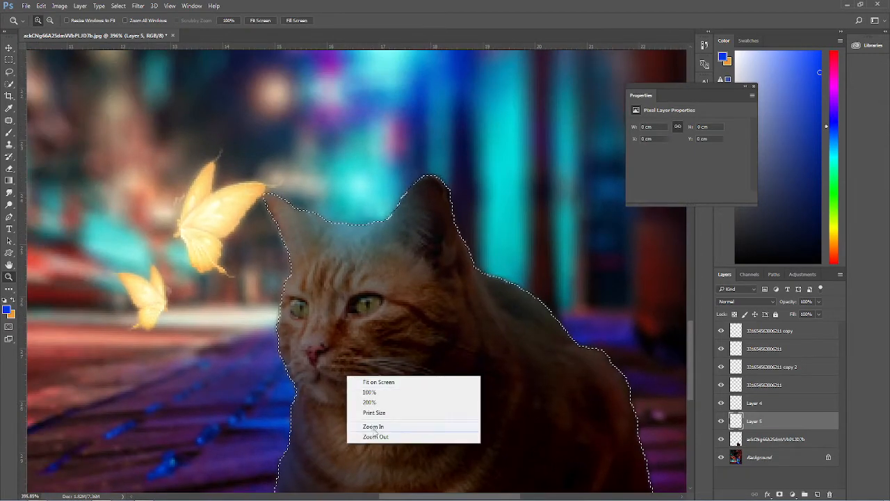
left_click(373, 434)
left_click(342, 358, "alt")
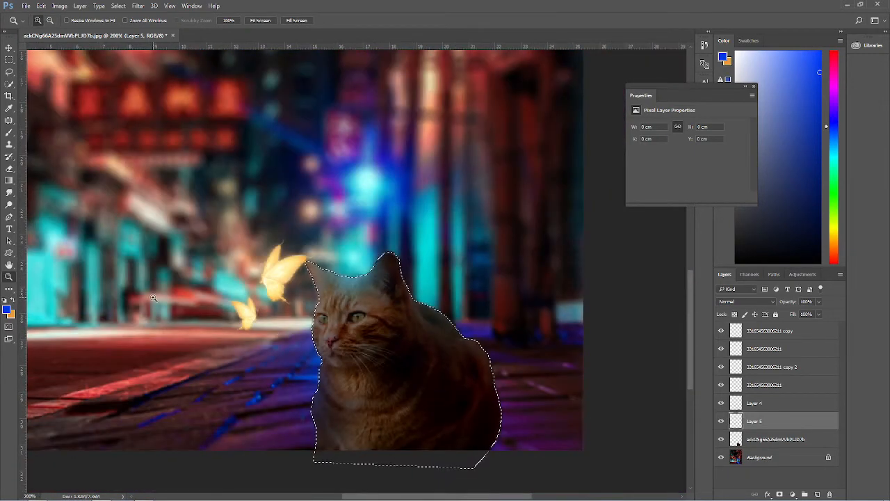
right_click(167, 263)
left_click(9, 130)
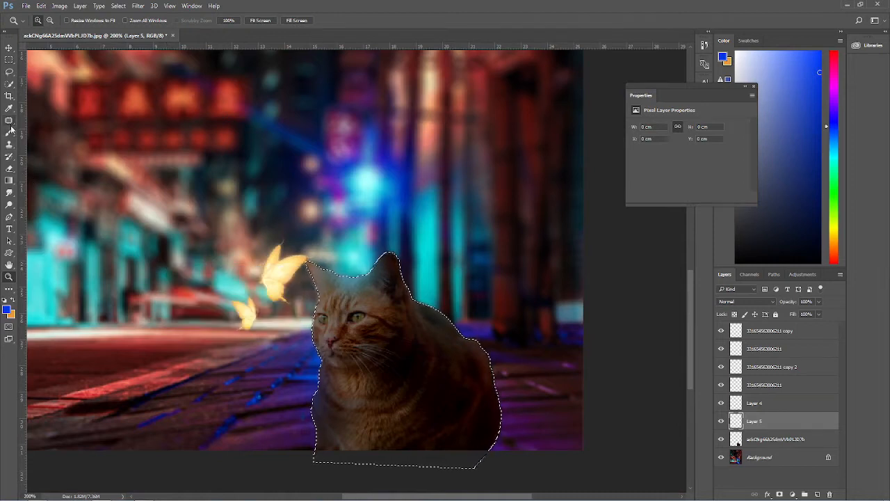
left_click(9, 134)
left_click(7, 310)
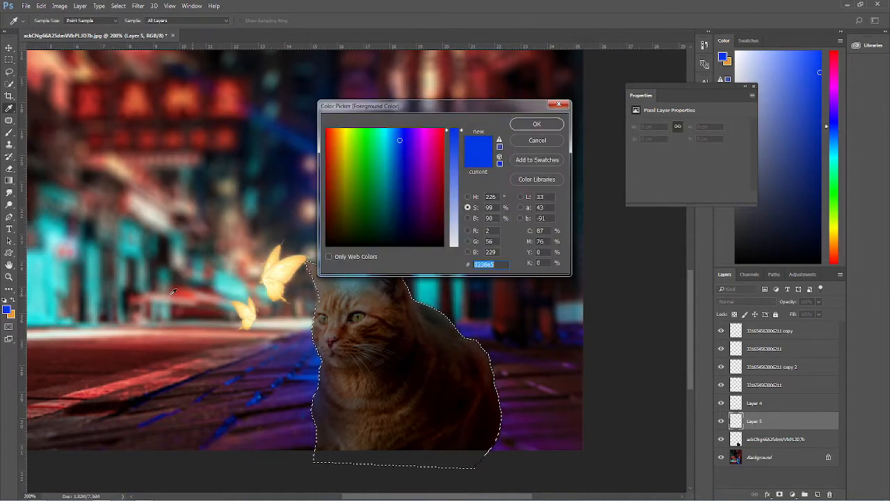
left_click(290, 263)
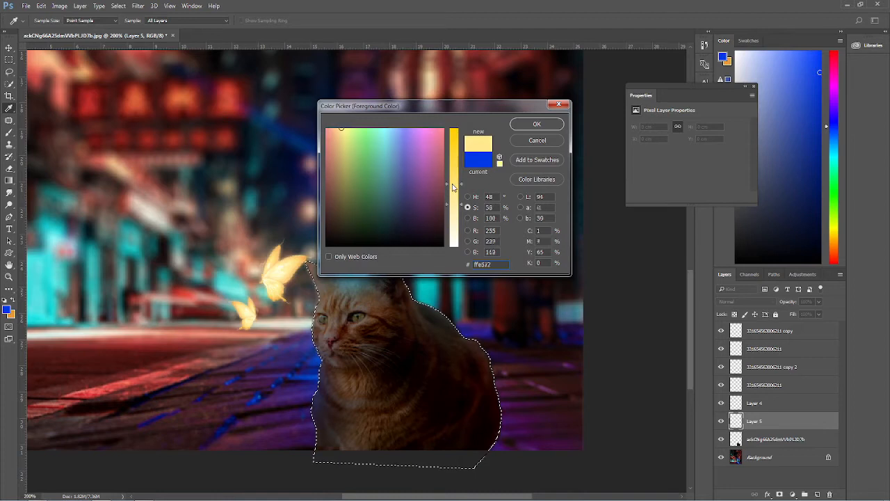
left_click(537, 124)
Step: Paint a soft yellow glow over the cat's head and face inside the selection
left_click(336, 322)
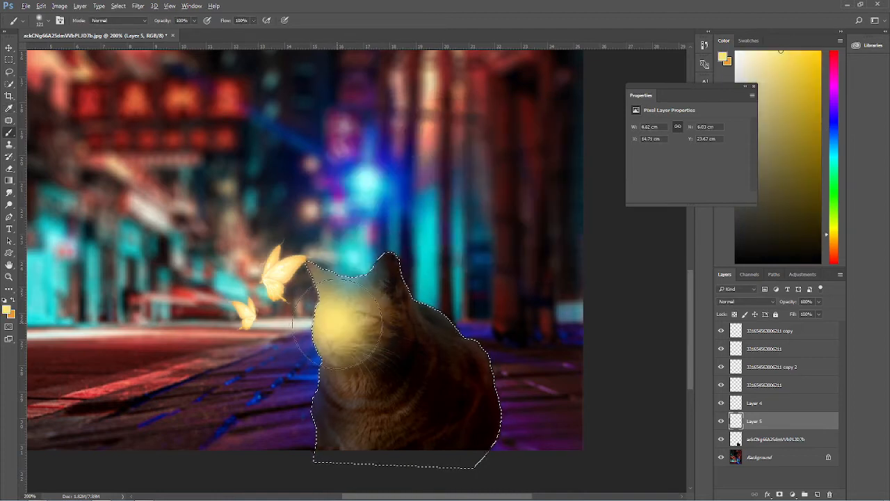
key("ctrl+z")
left_click_drag(331, 303, 324, 292)
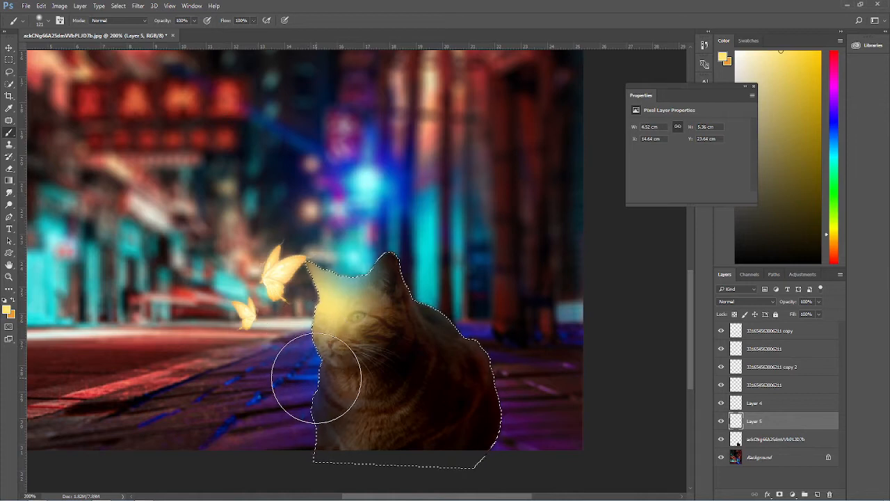
key("ctrl+z")
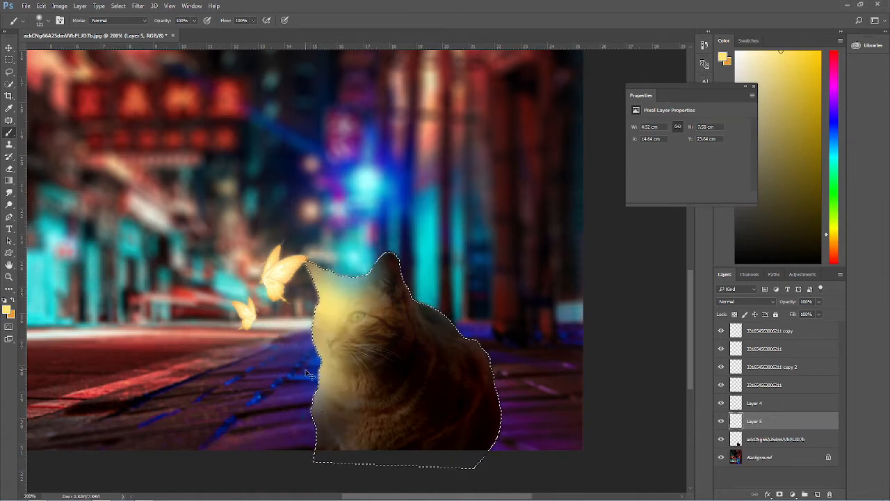
left_click_drag(279, 357, 278, 376)
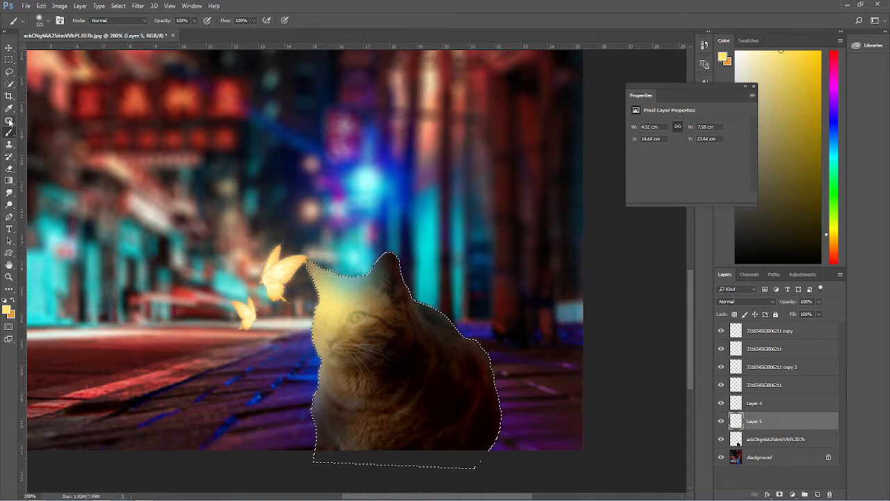
Step: Deselect and set the glow layer's blend mode to Overlay
left_click(10, 123)
right_click(335, 235)
left_click(339, 240)
left_click(763, 302)
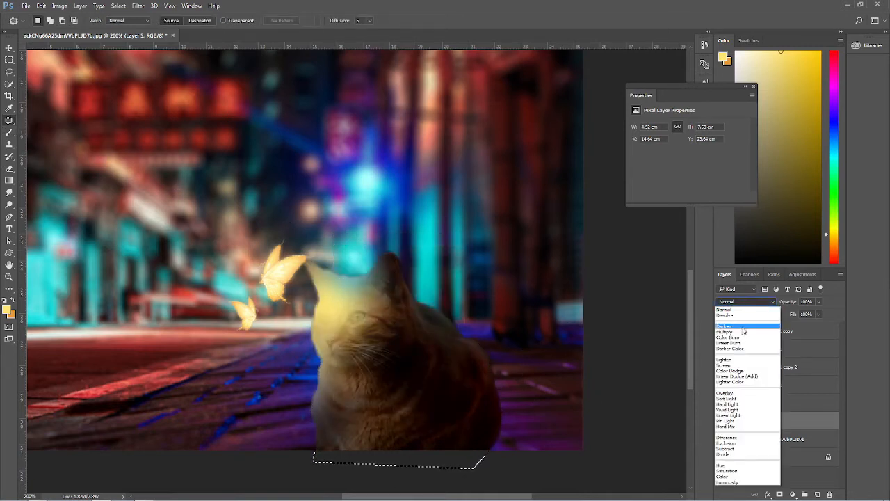
left_click(743, 327)
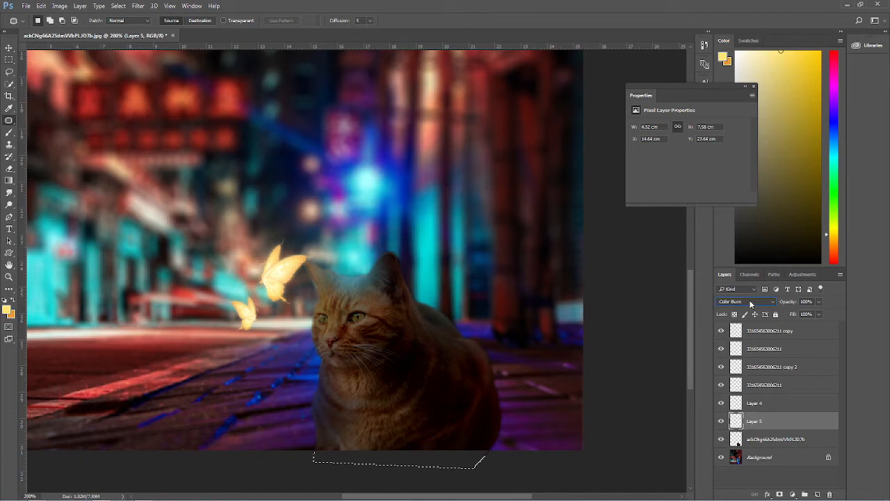
scroll(751, 304, "down", 1)
scroll(750, 304, "down", 4)
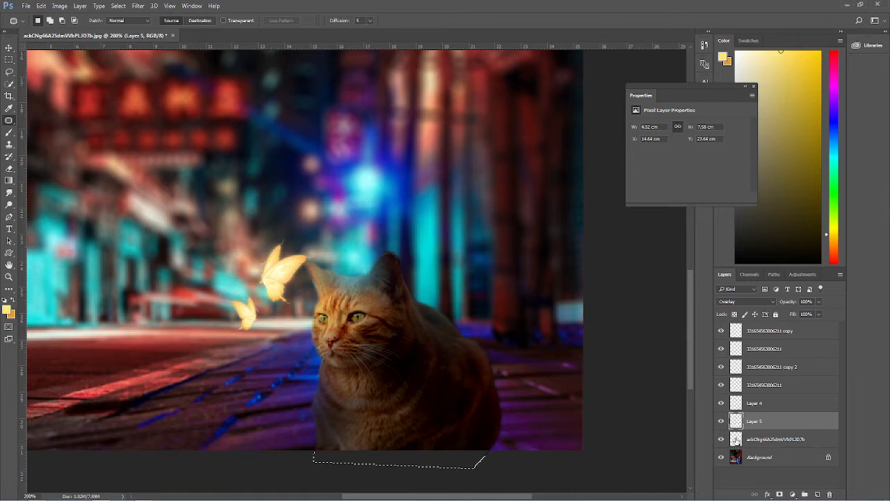
Step: Reselect the glow layer with the Brush tool and paint a little more yellow glow on the cat's chest
left_click(736, 440)
left_click(9, 133)
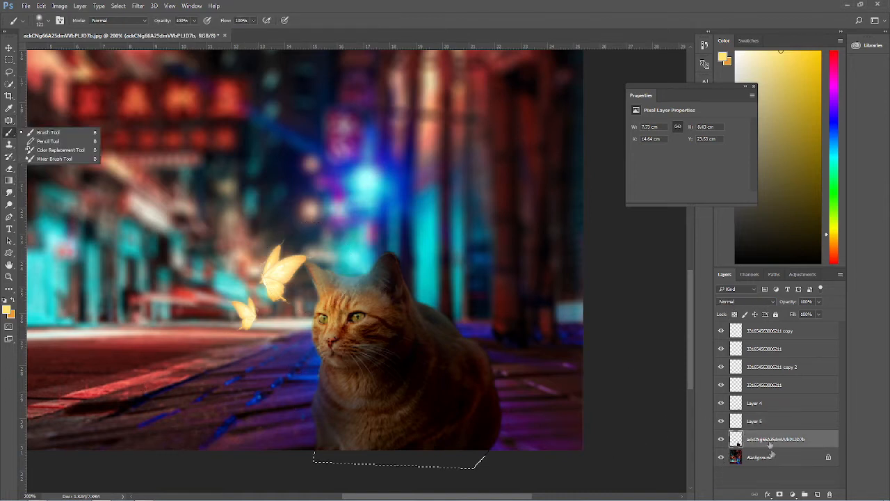
left_click(754, 421)
left_click_drag(334, 406, 327, 398)
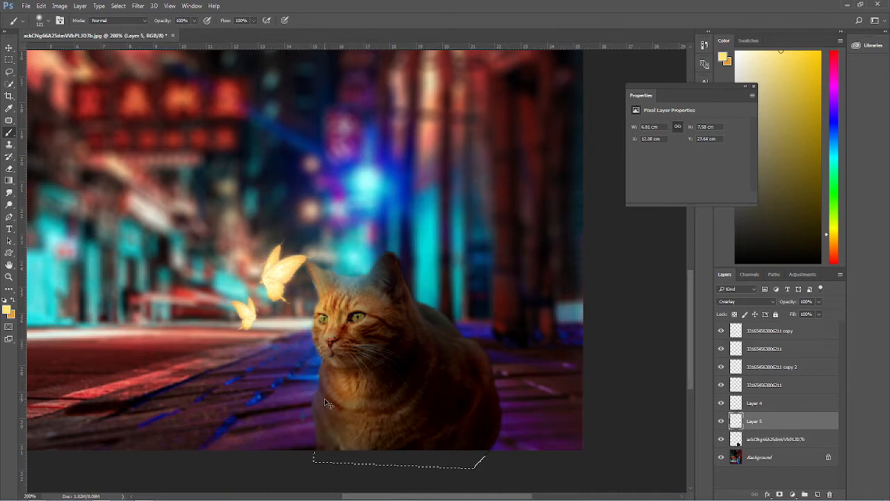
Step: Undo the last glow stroke, reload the cat's selection, and add a new empty layer above Layer 5
left_click(373, 272)
key("ctrl+z")
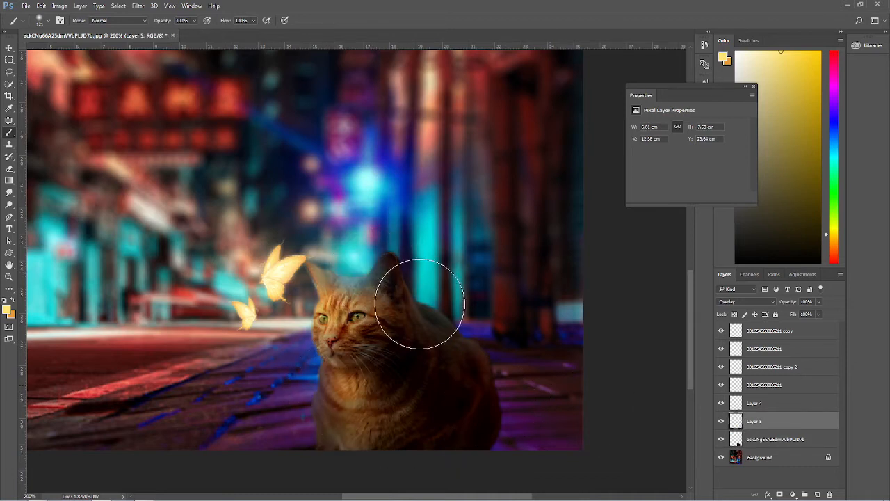
left_click(736, 439, "ctrl")
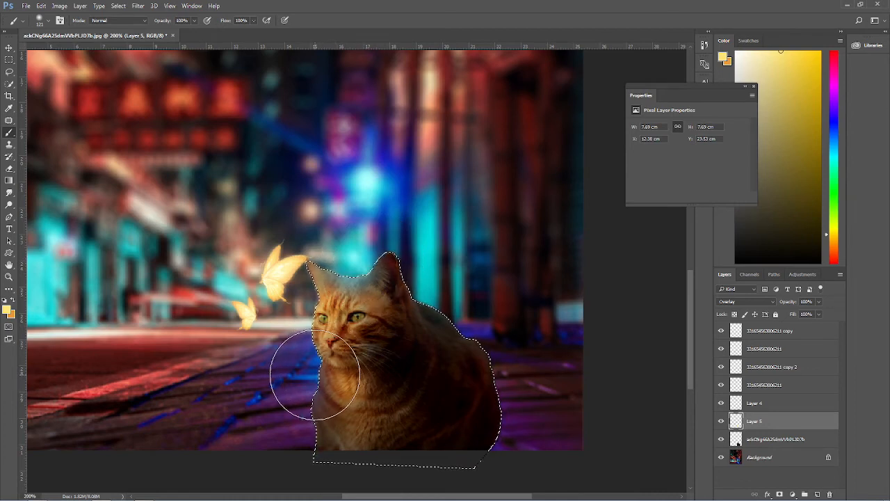
key("ctrl+d")
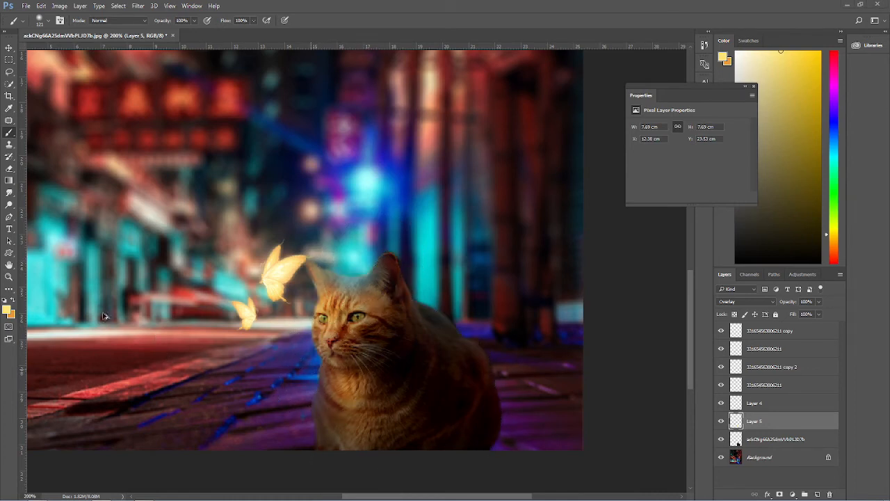
key("ctrl+shift+d")
left_click(817, 495)
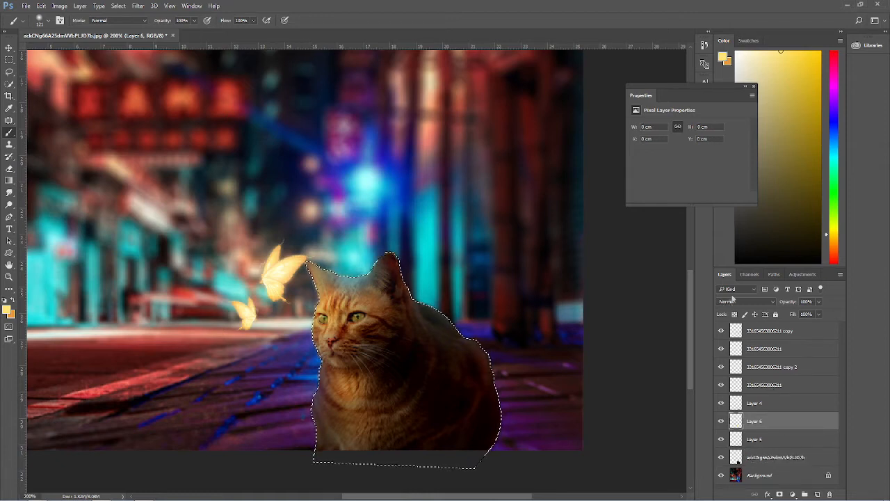
Step: Set the new layer's blend mode to Overlay and brush a stroke beside the butterflies
left_click(730, 301)
left_click(737, 397)
left_click_drag(223, 310, 183, 310)
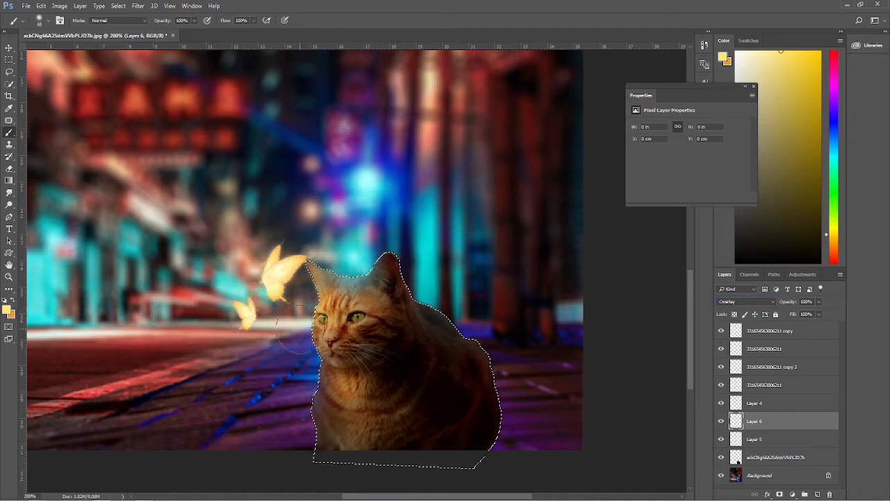
Step: Deselect the cat and try painting glow over the lower butterfly with the Brush tool, undoing both strokes
key("w")
right_click(255, 211)
left_click(276, 217)
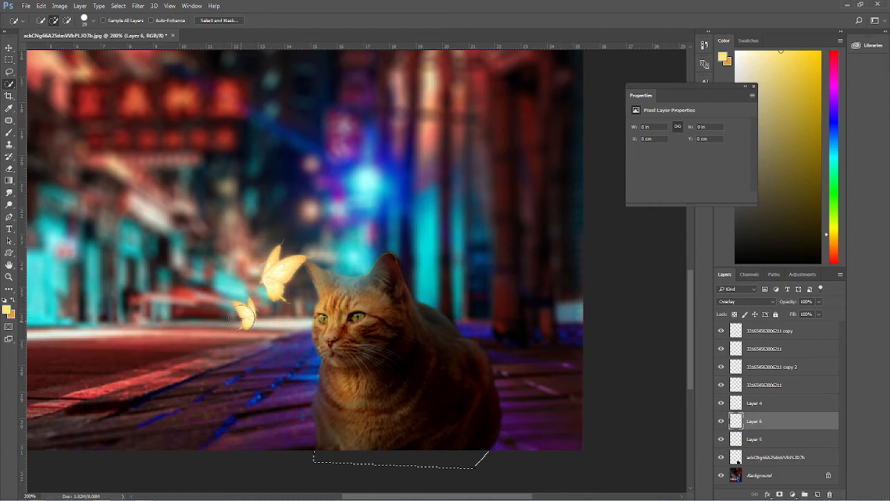
left_click(9, 132)
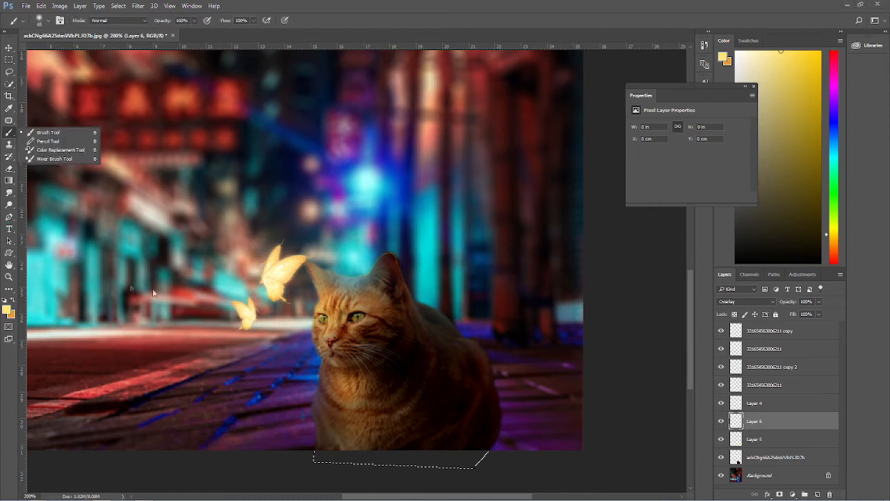
left_click(248, 313)
left_click(243, 310)
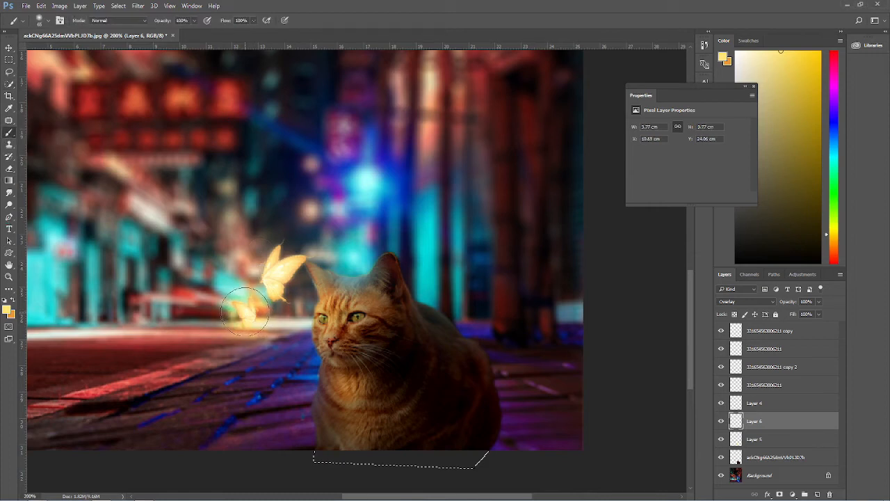
key("ctrl+z")
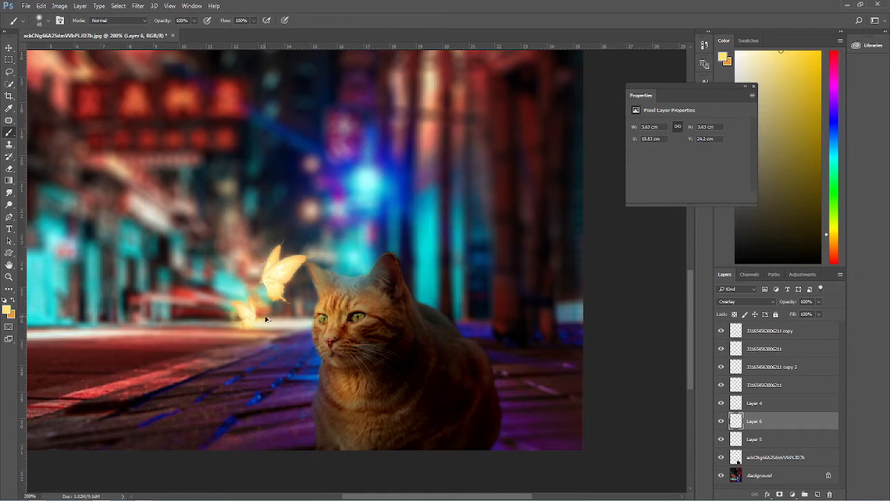
key("ctrl+z")
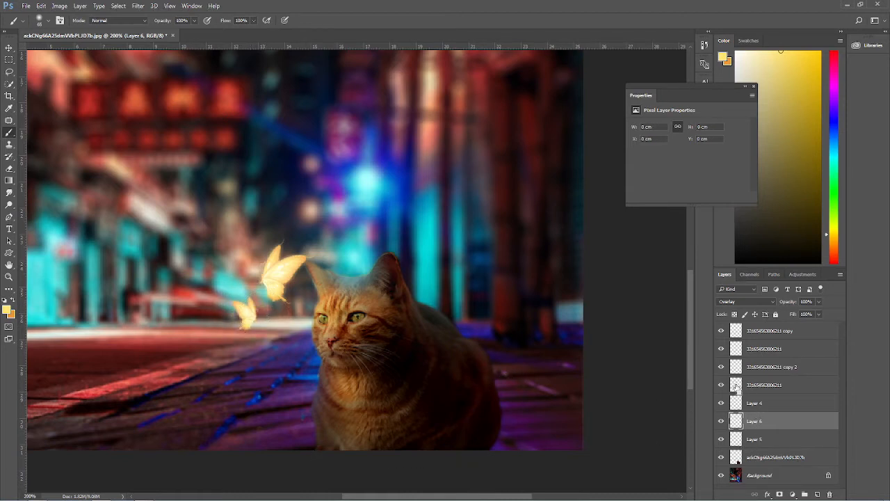
Step: Try to load the butterfly layers' pixels as selections and toggle a butterfly layer's visibility
left_click(736, 387, "ctrl")
key("Return")
left_click(739, 387)
left_click(741, 393, "ctrl")
left_click(443, 193)
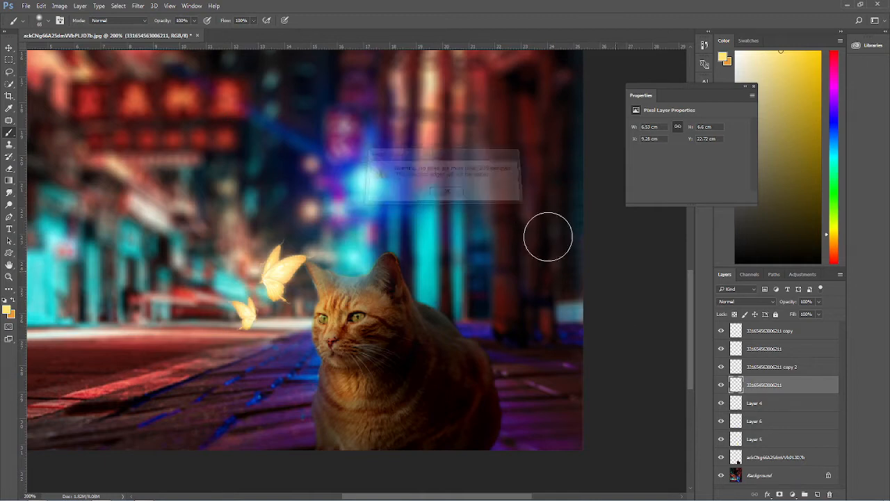
left_click(741, 373)
left_click(739, 371, "ctrl")
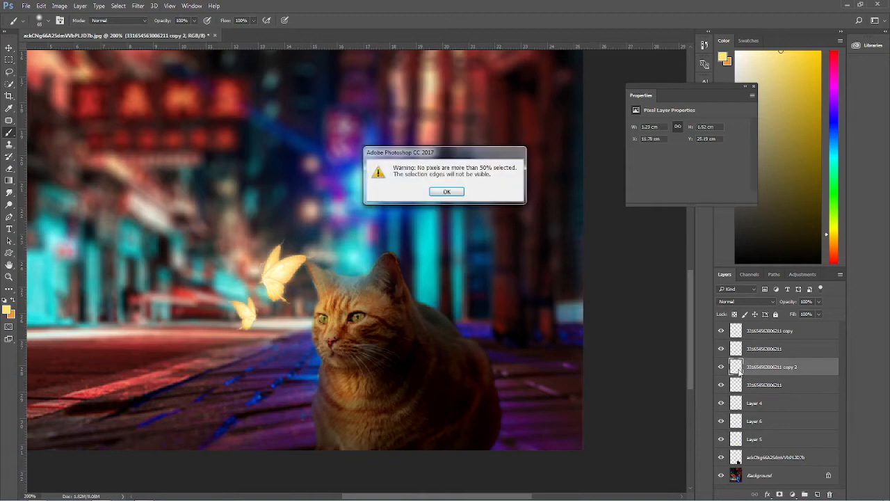
left_click(456, 195)
left_click(721, 368)
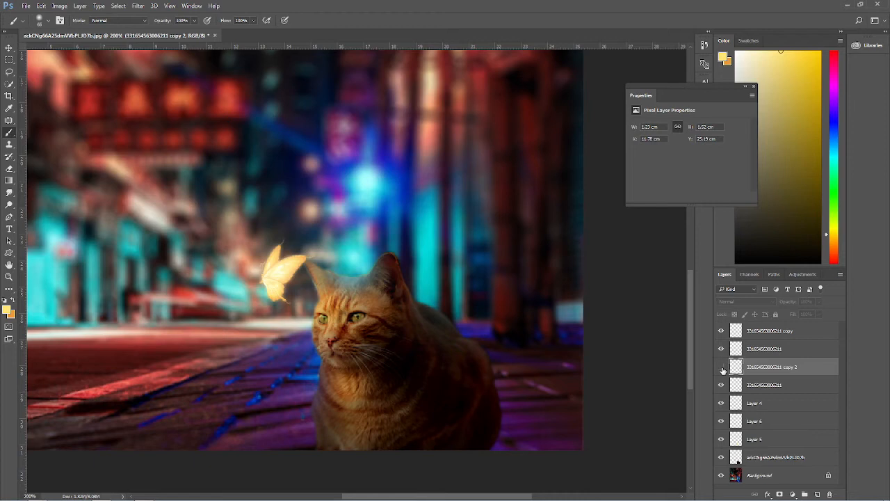
left_click(722, 368)
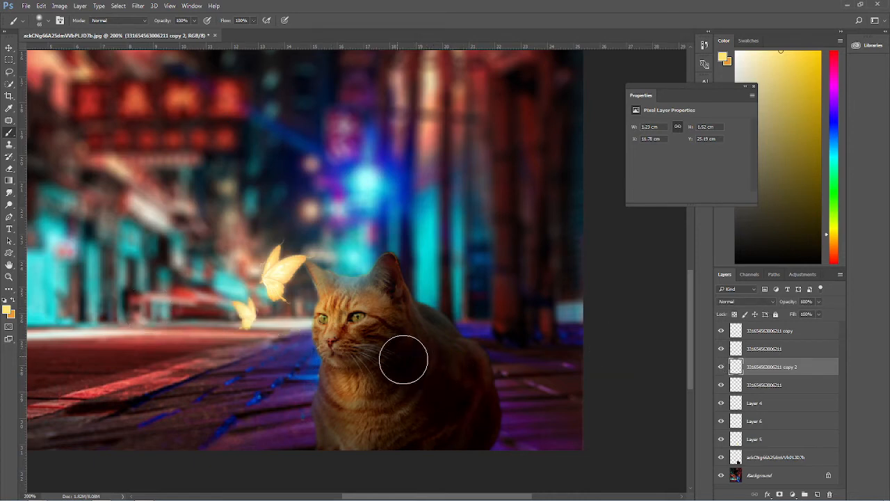
Step: Paint yellow glow over both butterflies on the Overlay layer
left_click_drag(300, 290, 286, 289)
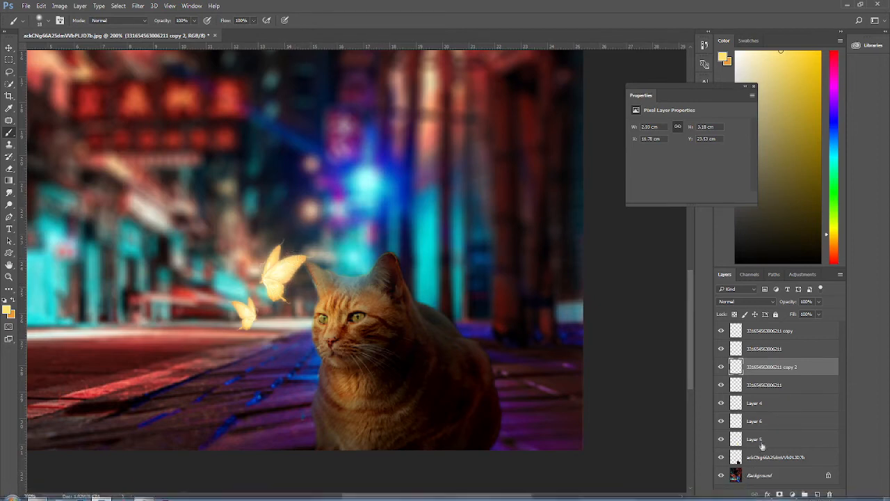
left_click(735, 418)
left_click(277, 261)
left_click(296, 248)
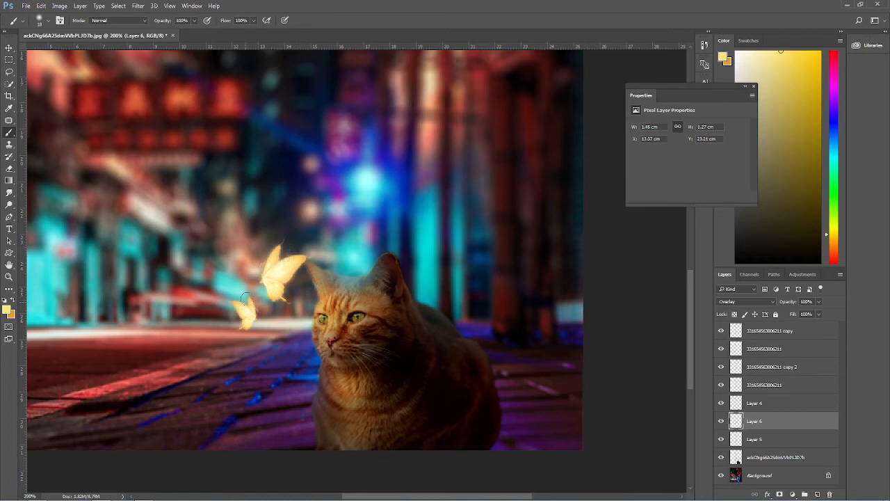
left_click_drag(244, 303, 250, 323)
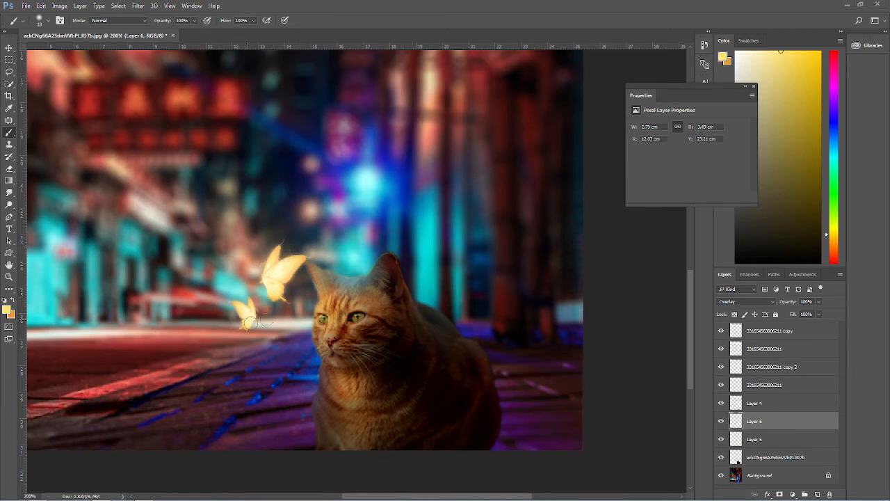
Step: Add another layer, dab yellow glow on the butterflies, and set its blend mode to Overlay
left_click(817, 495)
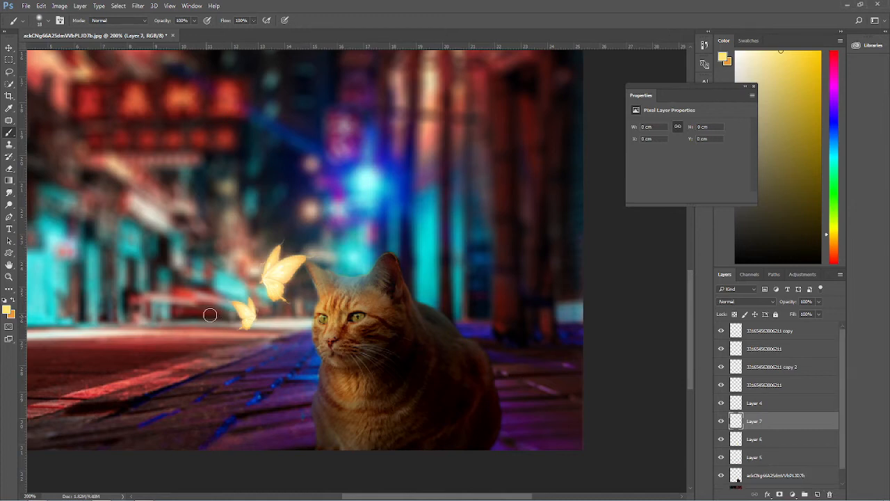
left_click(264, 242)
left_click(235, 262)
left_click(746, 301)
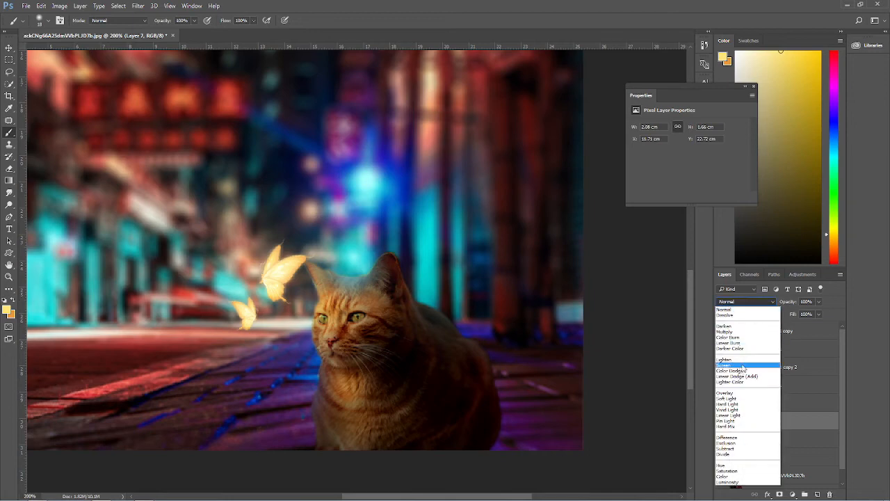
left_click(744, 387)
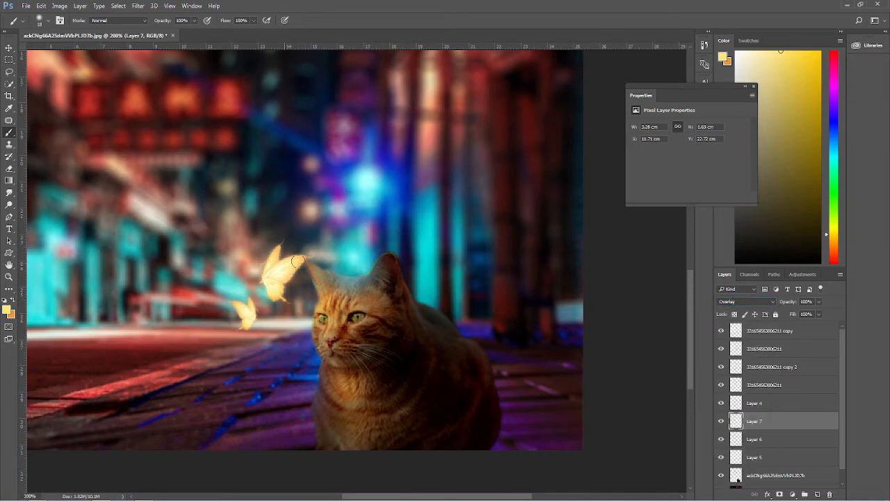
Step: Fit the canvas to the screen and delete the two butterfly glow layers
left_click(9, 276)
right_click(104, 294)
left_click(124, 299)
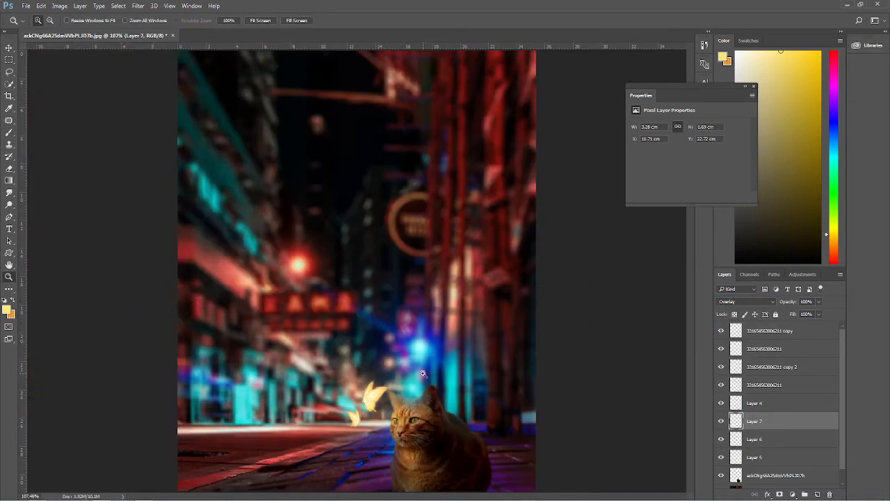
left_click(720, 419)
left_click(721, 420)
left_click(755, 441)
left_click(773, 421, "shift")
key("Delete")
left_click(721, 420)
left_click(721, 420)
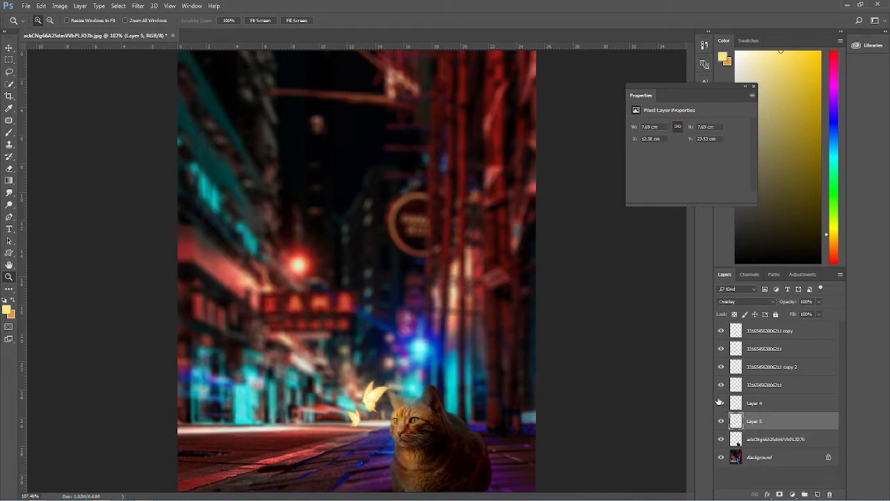
Step: Duplicate a butterfly layer and select the butterfly copy layer beneath it
left_click(721, 367)
left_click(721, 367)
left_click(721, 369)
left_click(721, 369)
left_click(721, 354)
left_click(721, 354)
left_click(752, 351)
left_click(767, 333)
left_click_drag(816, 339, 794, 337)
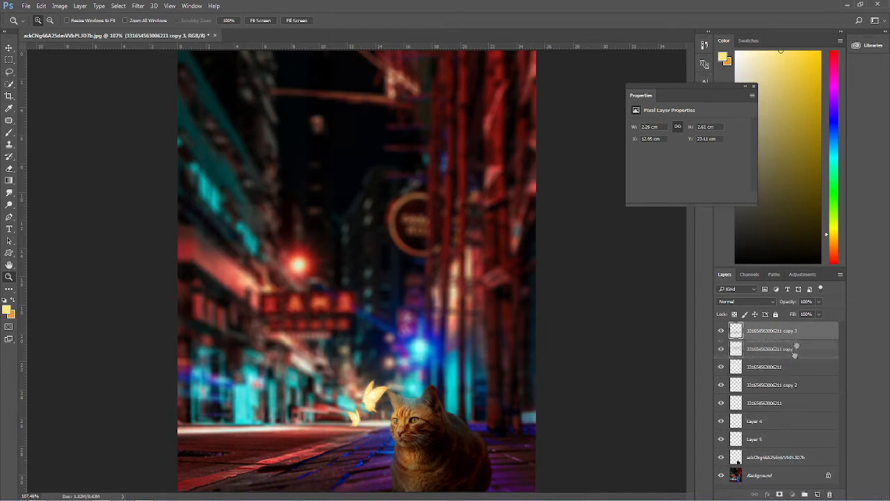
left_click(787, 350)
Step: Apply a Gaussian Blur to the selected butterfly copy layer
left_click(137, 6)
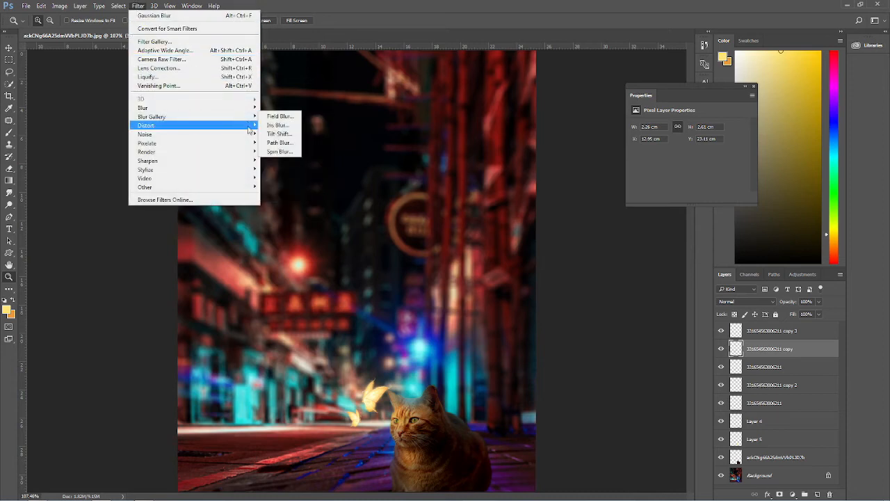
mouse_move(251, 108)
left_click(281, 142)
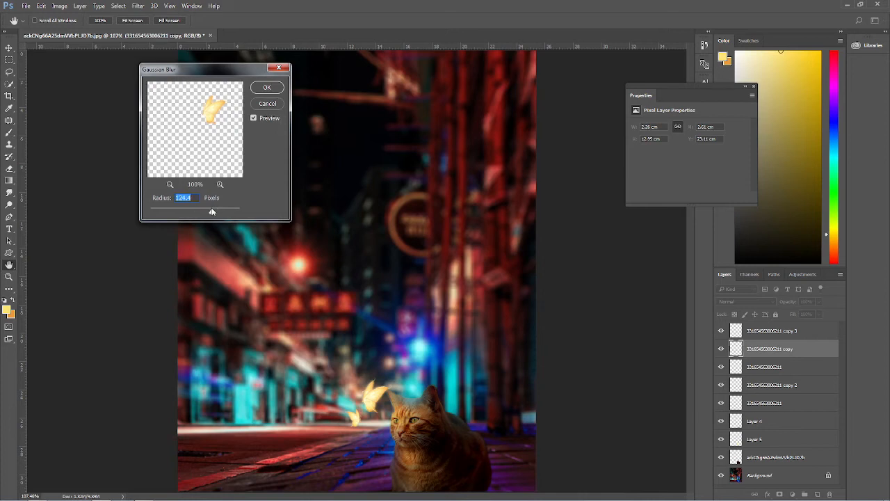
mouse_move(213, 212)
left_mouse_down()
mouse_move(227, 212)
mouse_move(157, 210)
mouse_move(214, 208)
left_mouse_up()
left_click(266, 88)
key("z")
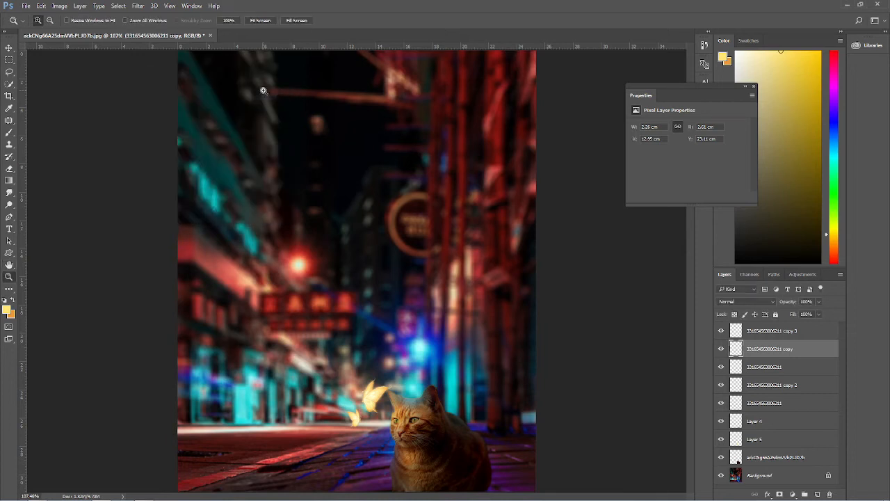
Step: Select all five butterfly layers and merge them into one layer
left_click(723, 352)
left_click(723, 353)
left_click(723, 352)
left_click(768, 333, "ctrl")
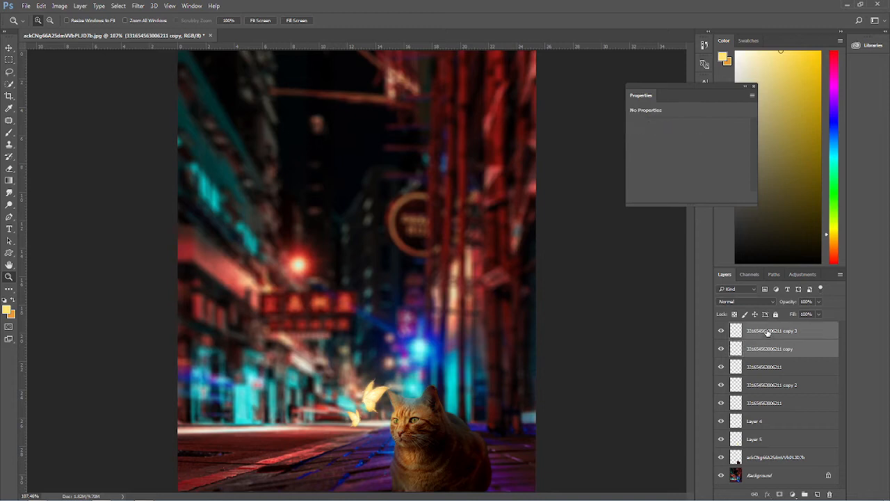
left_click(766, 404, "ctrl")
left_click(760, 386, "ctrl")
left_click(765, 367, "ctrl")
right_click(765, 369)
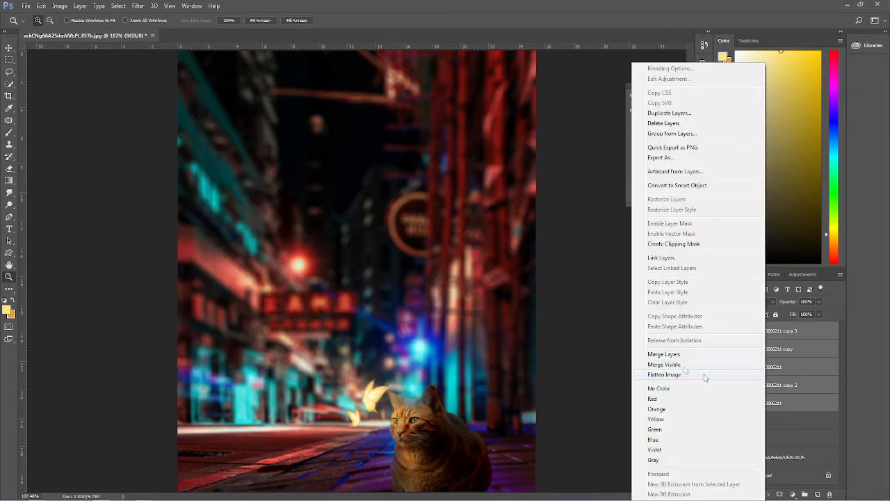
left_click(681, 353)
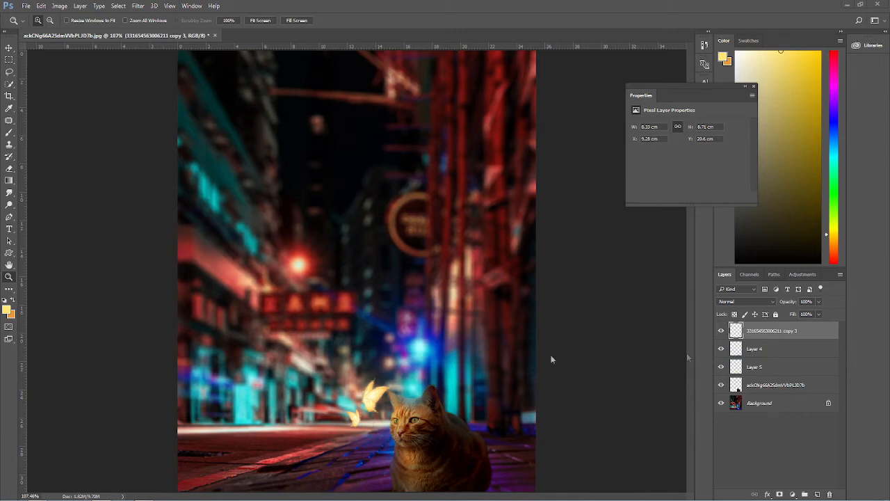
Step: Free-transform the merged butterfly layer, distorting its corners around the butterflies, and commit the transform
left_click(9, 83)
right_click(390, 364)
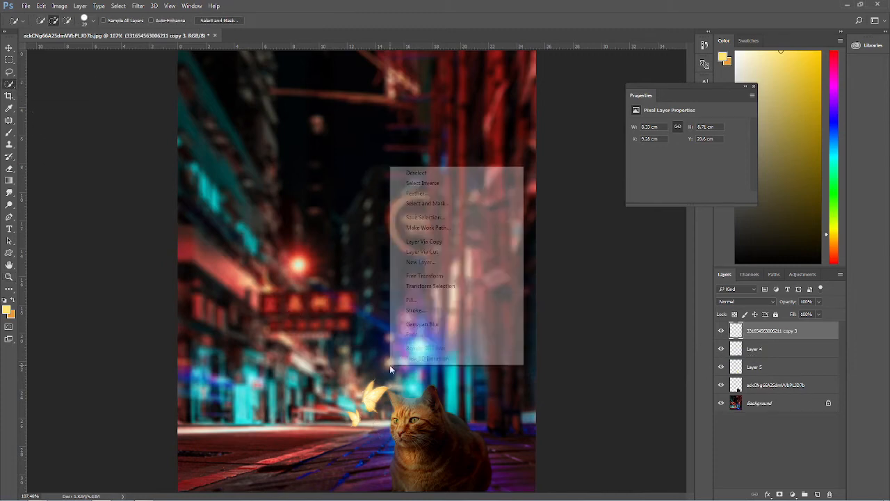
left_click(424, 276)
left_click_drag(401, 372, 393, 379)
mouse_move(375, 420)
left_mouse_down()
mouse_move(377, 430)
mouse_move(380, 420)
left_mouse_up()
left_click_drag(416, 459, 413, 466)
left_click_drag(365, 421, 368, 414)
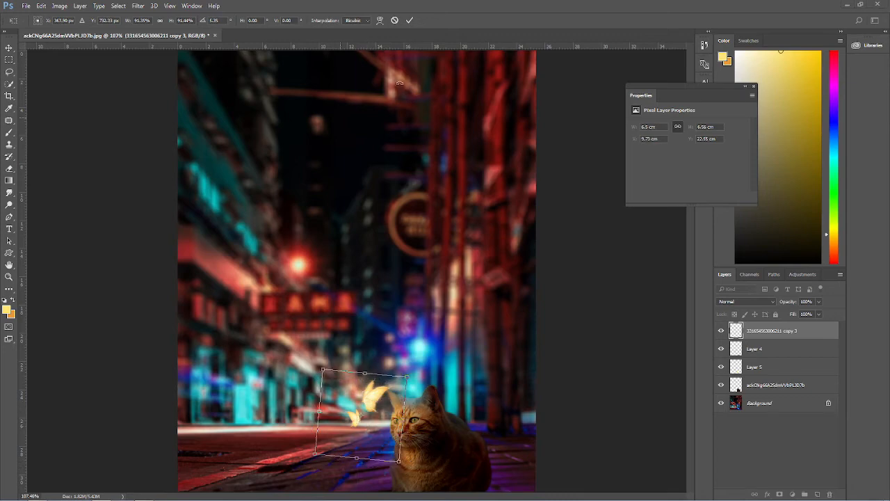
left_click(409, 21)
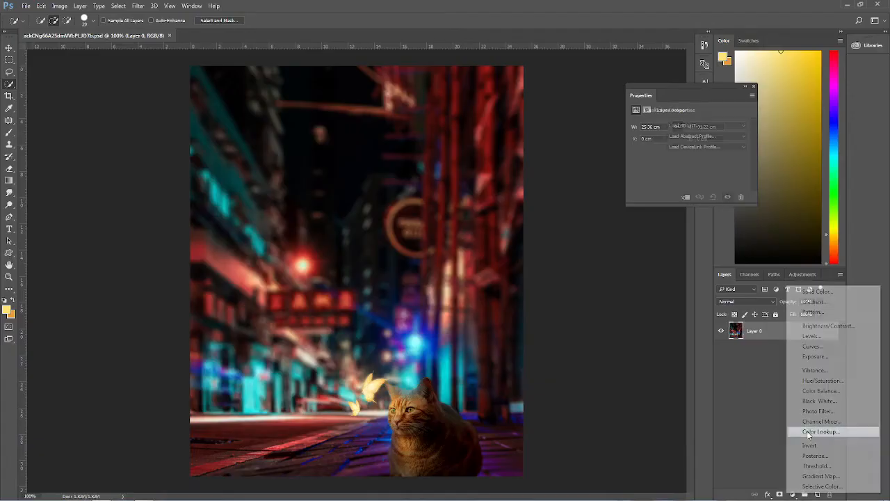
Step: Cycle through the Color Lookup 3D LUT presets and settle on Fuji F125 Kodak 2393 (by Adobe)
left_click(807, 431)
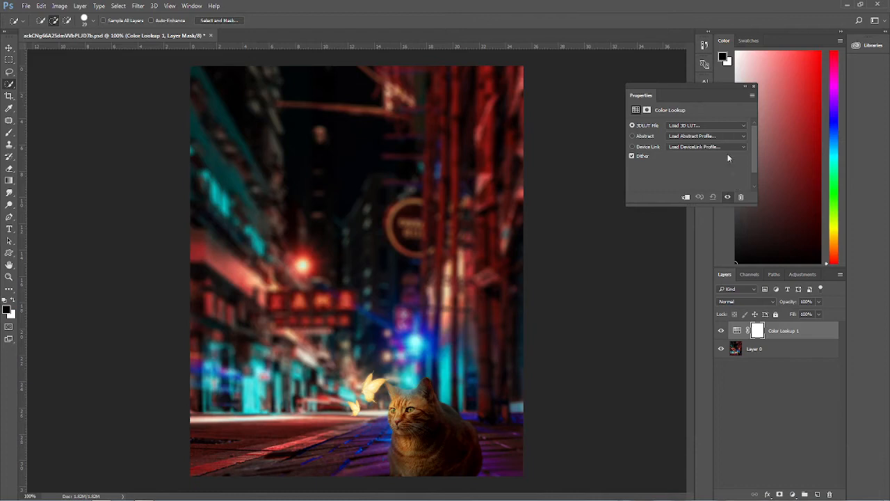
left_click(703, 127)
left_click(701, 161)
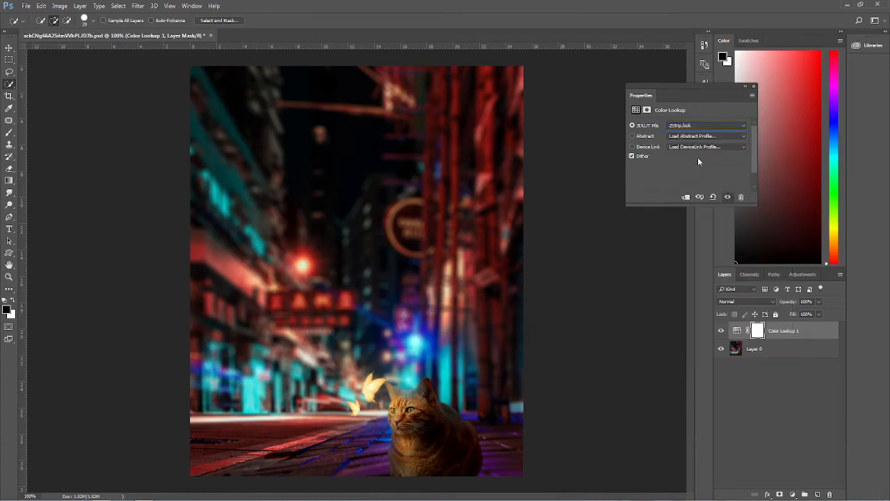
key("Down")
key("Down")
key("Down")
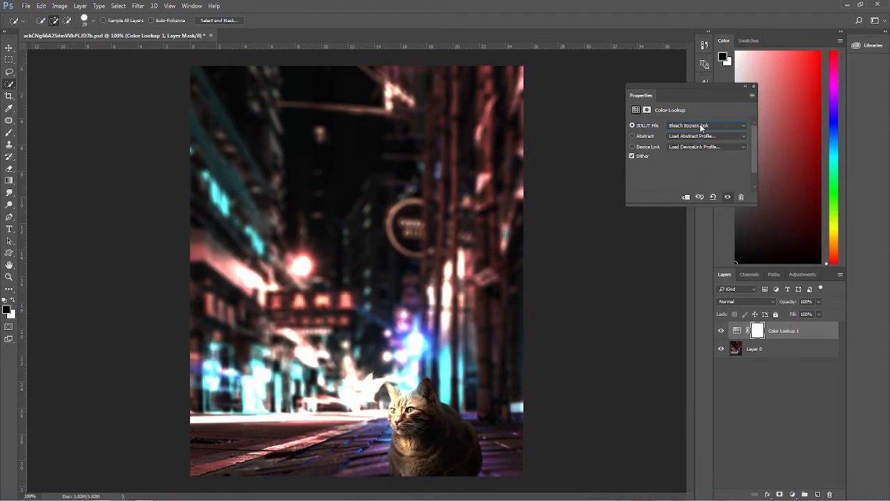
key("Down")
key("Up")
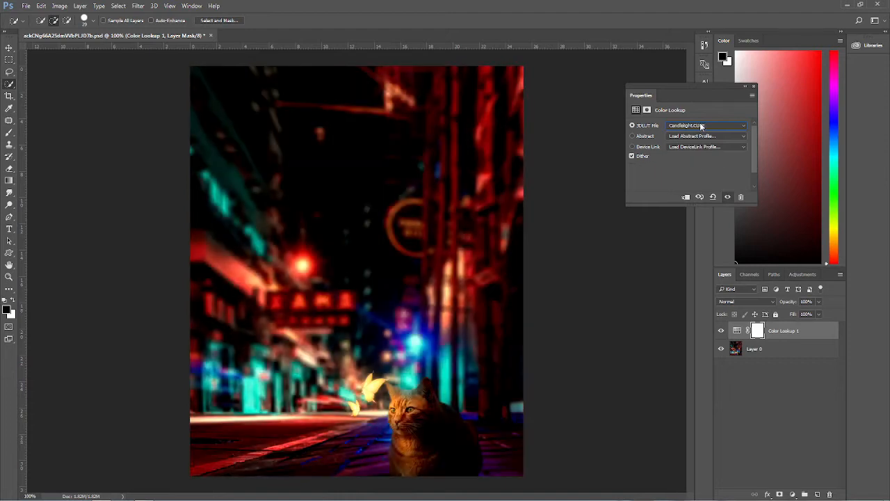
key("Down")
key("Down")
key("Down")
key("Down")
key("Down")
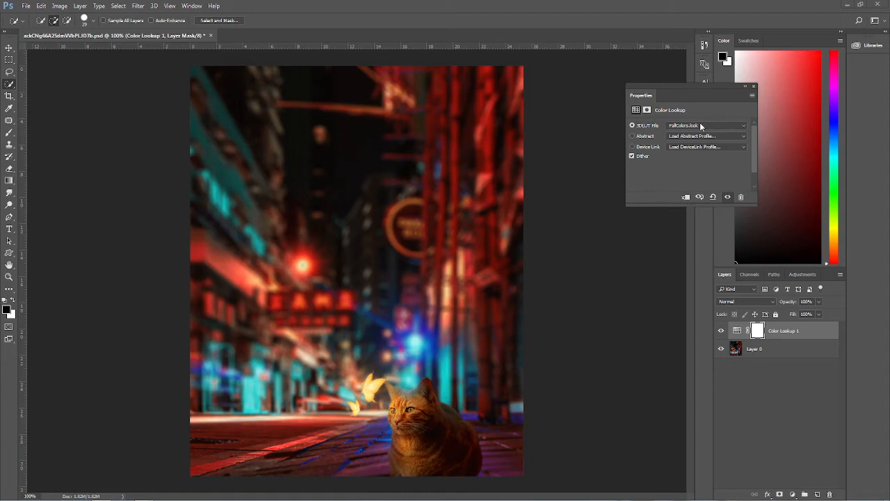
left_click(701, 126)
left_click(701, 126)
key("Down")
key("Down")
key("Down")
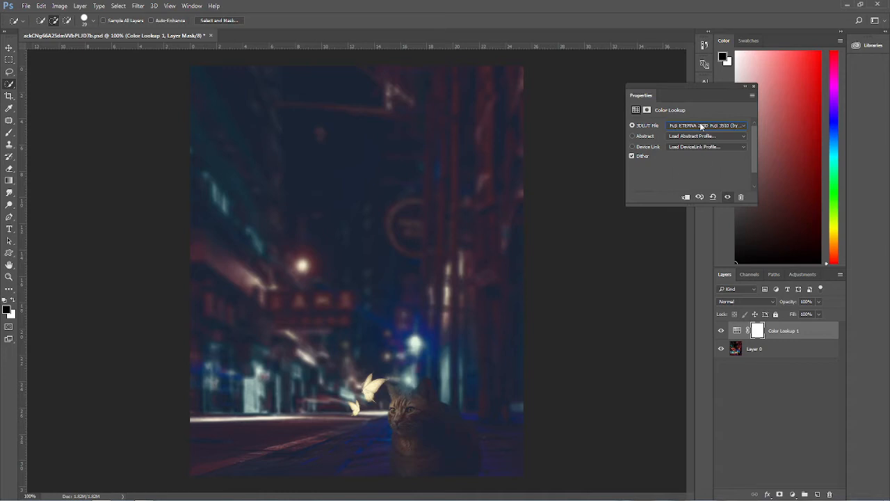
key("Down")
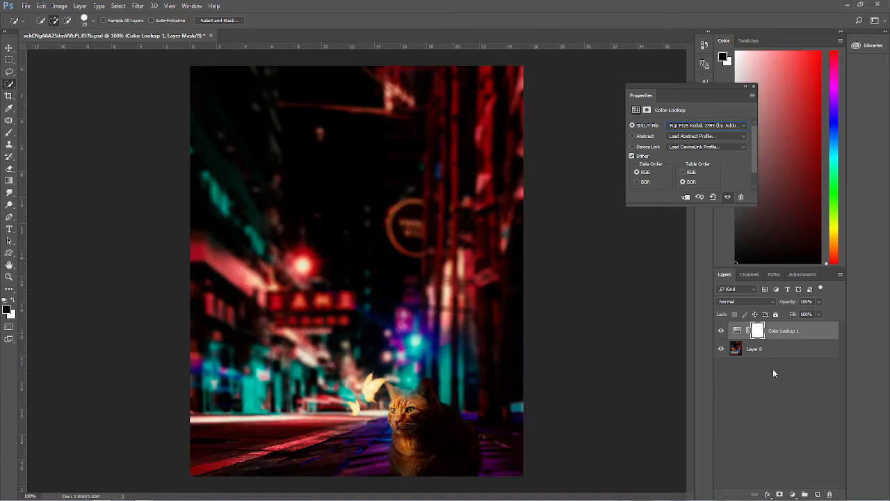
Step: Lower the Color Lookup 1 layer's opacity, compare it with its visibility toggled, and select Layer 0
left_click(773, 373)
left_click(783, 331)
mouse_move(793, 303)
left_mouse_down()
mouse_move(772, 307)
mouse_move(787, 304)
left_mouse_up()
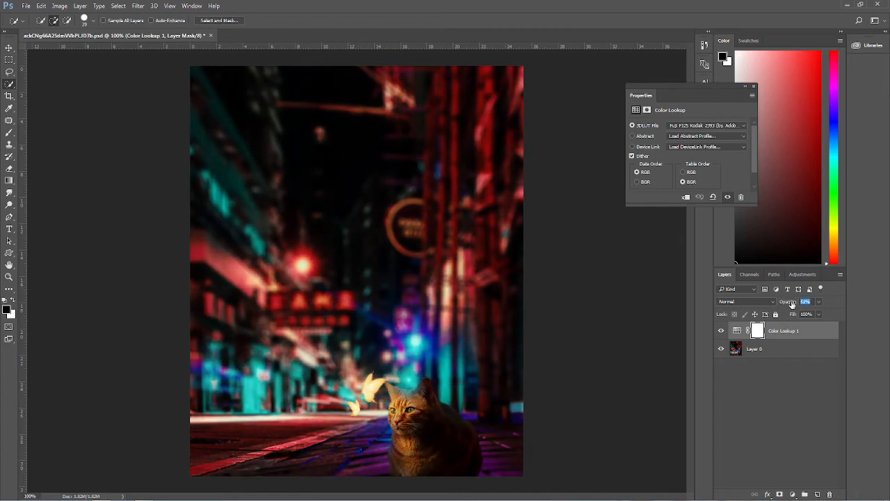
left_click(771, 390)
left_click(721, 331)
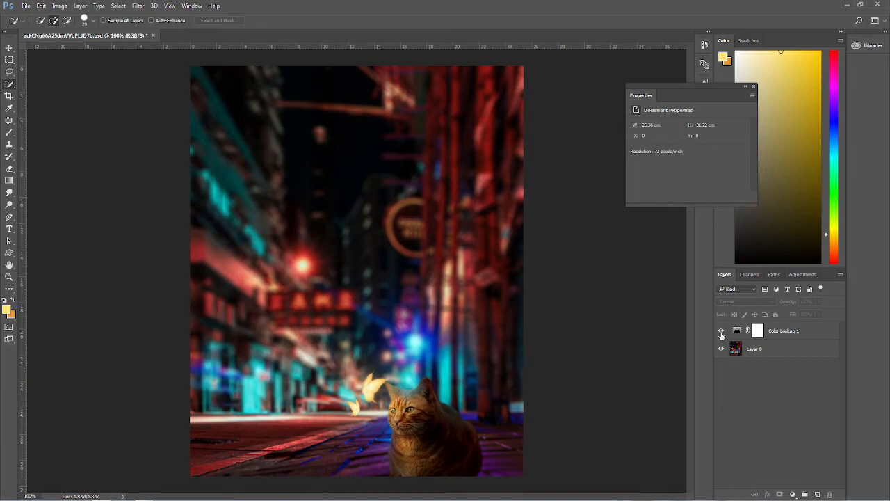
left_click(737, 350)
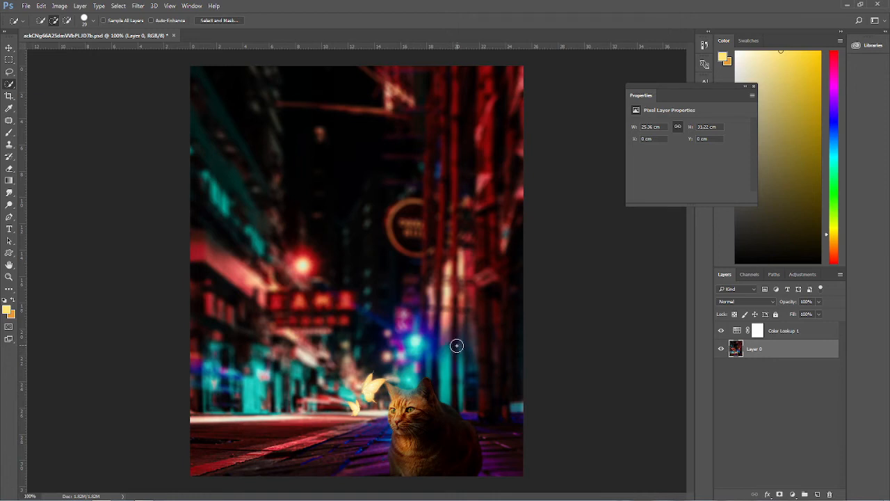
Step: Browse the Dust Particles Overlay folder, preview a few images, and drag DG (14) into the document
mouse_move(38, 496)
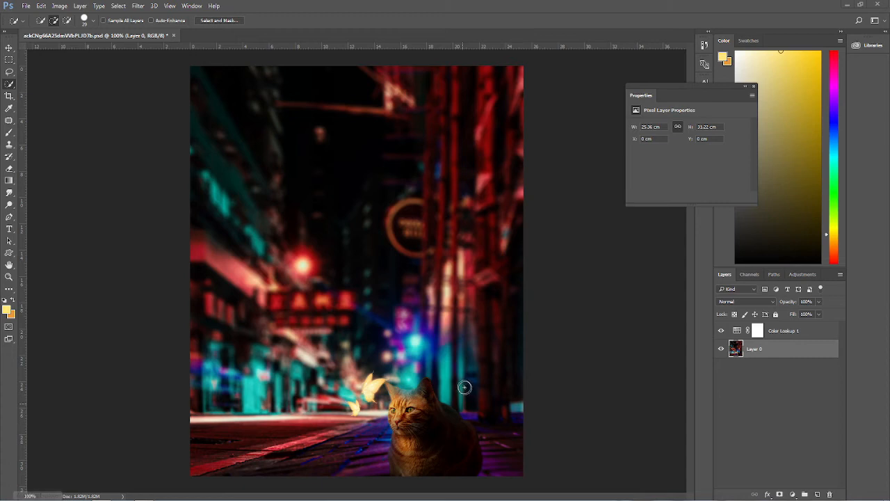
mouse_move(69, 489)
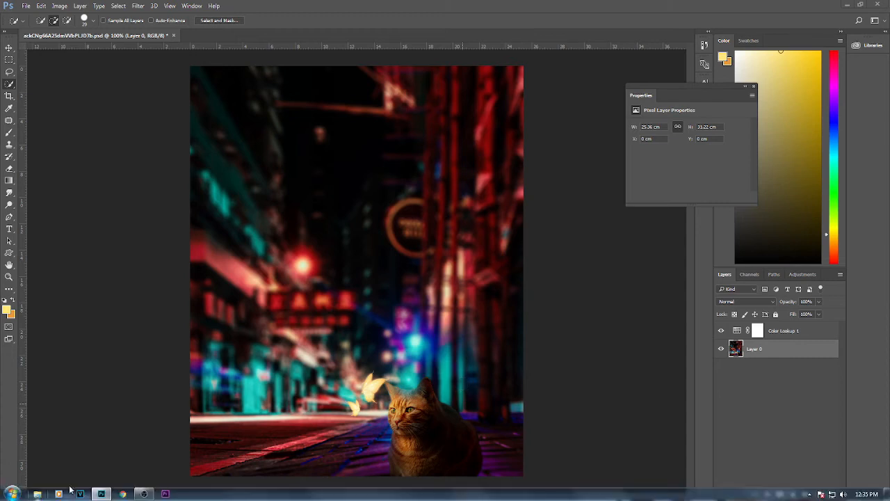
left_click(38, 494)
left_click(44, 206)
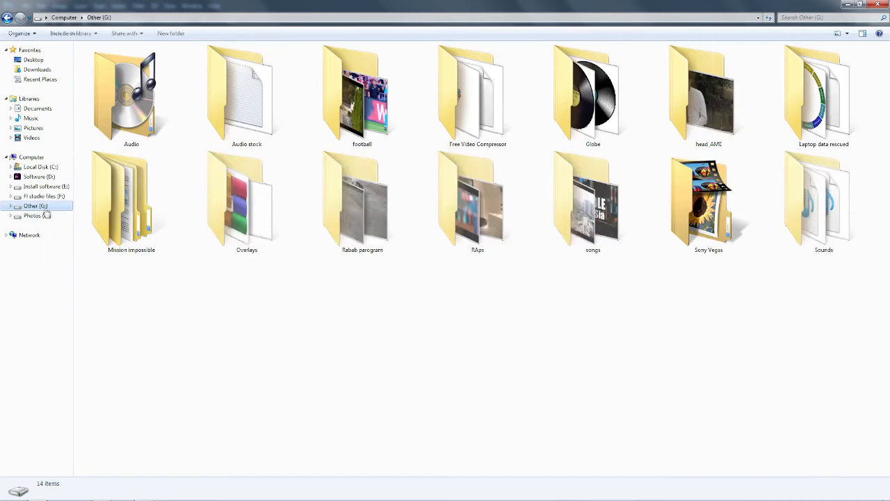
double_click(241, 224)
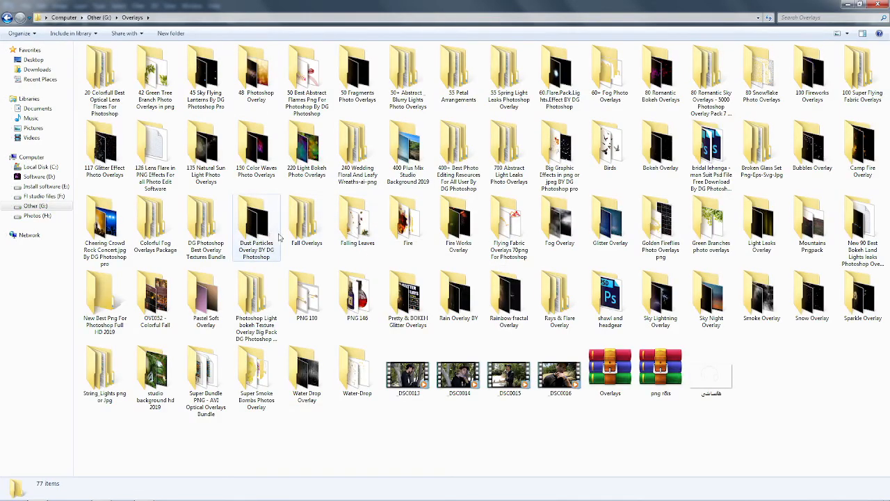
double_click(257, 236)
double_click(322, 103)
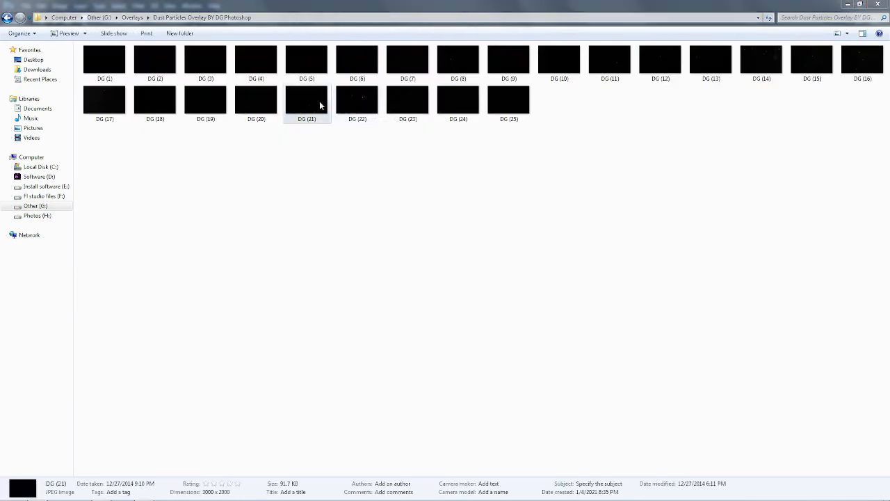
key("alt+F4")
double_click(805, 66)
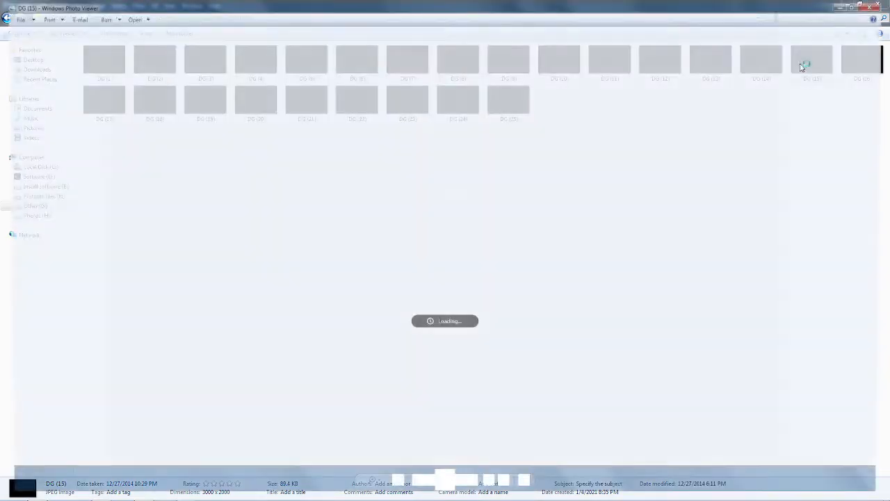
key("alt+F4")
left_click_drag(761, 61, 448, 288)
Step: Scale and position the DG (14) dust overlay over the lower part of the street near the cat, and commit
left_click_drag(526, 157, 525, 240)
key("ctrl+z")
left_click_drag(523, 161, 327, 292)
left_click_drag(288, 328, 417, 394)
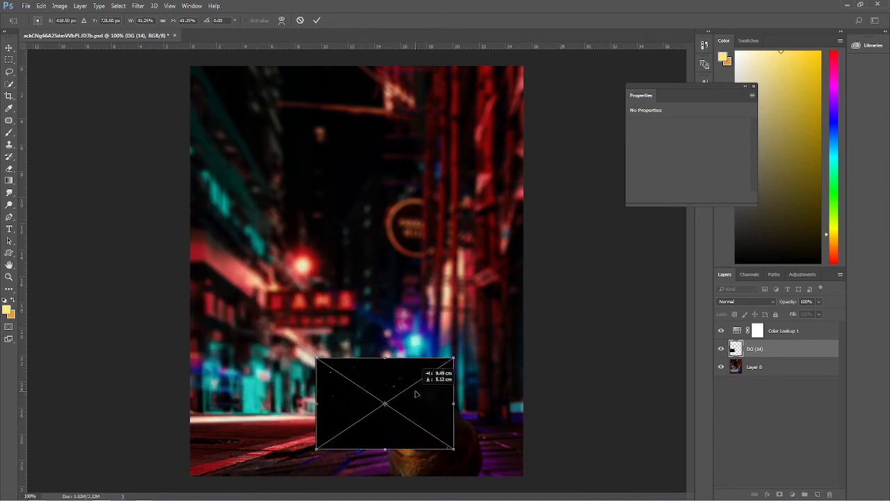
left_click_drag(447, 362, 348, 452)
left_click_drag(433, 473, 437, 482)
left_click_drag(425, 444, 433, 444)
left_click(317, 19)
Step: Set the DG (14) layer's blend mode to Screen and adjust its opacity
left_click(750, 300)
left_click(739, 365)
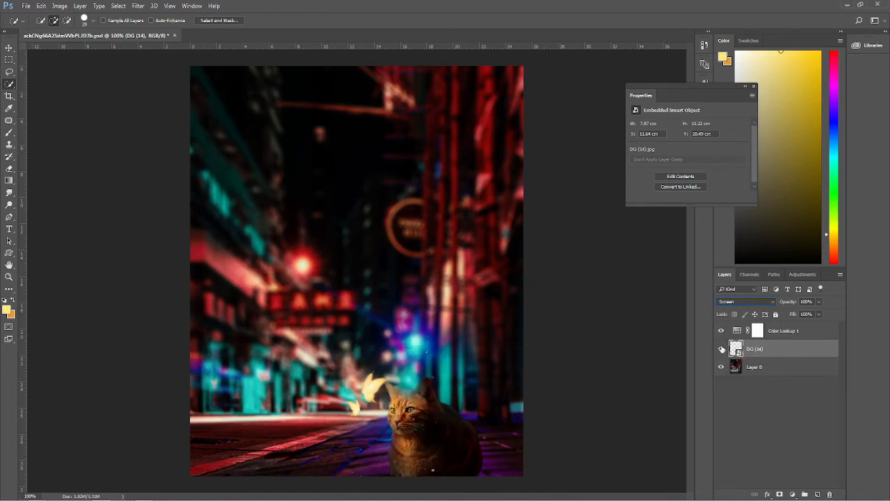
left_click_drag(794, 306, 812, 304)
Step: Open the Snow Overlay folder, preview Snow 022, drag it into the document, and fit it over the canvas
left_click(38, 494)
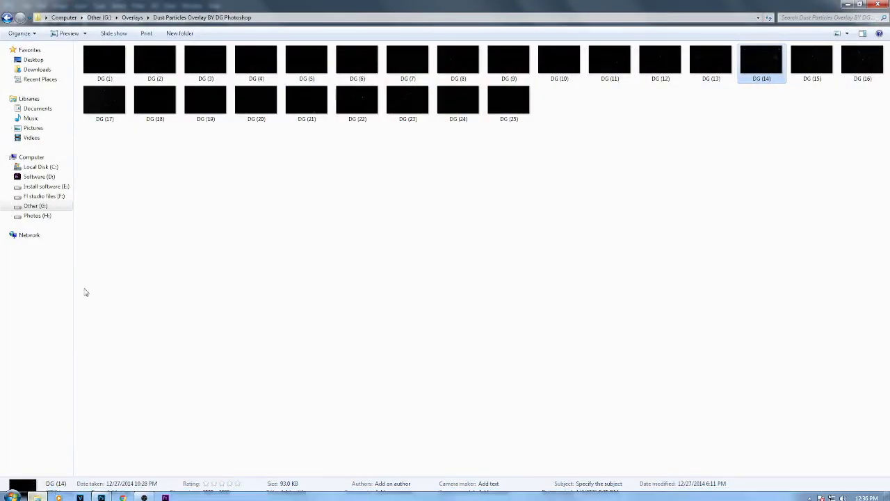
left_click(36, 216)
left_click(34, 206)
double_click(248, 202)
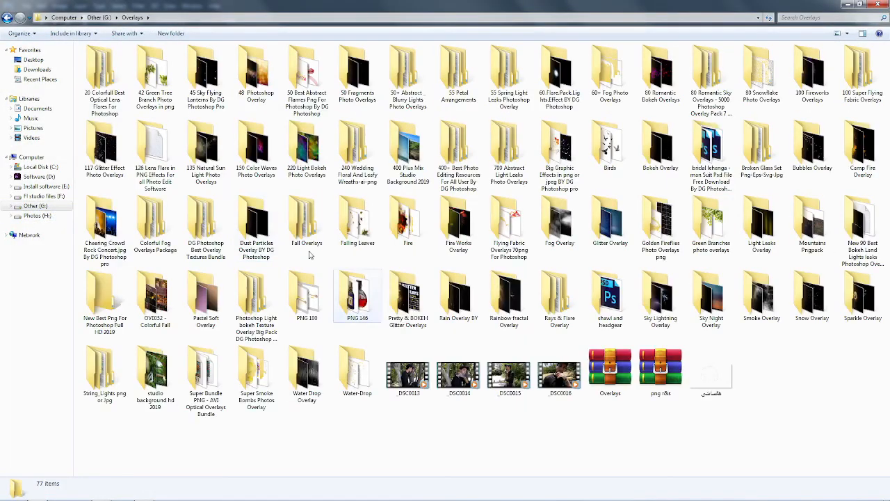
double_click(809, 302)
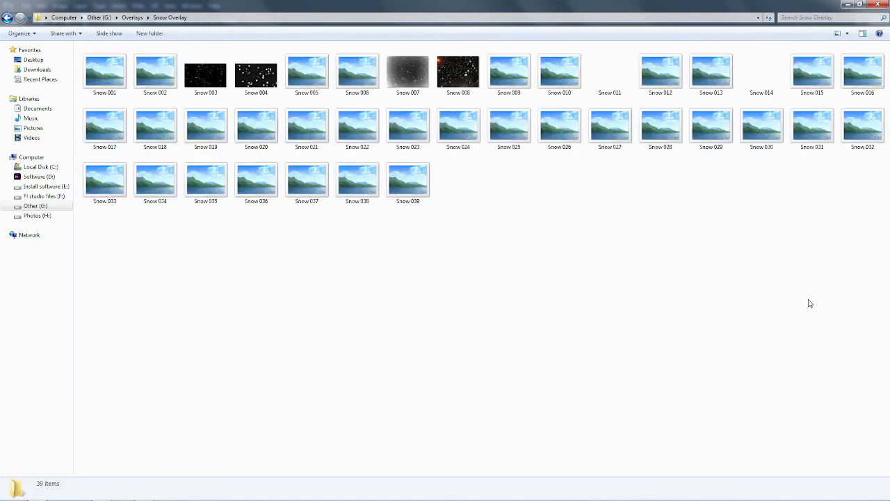
double_click(368, 126)
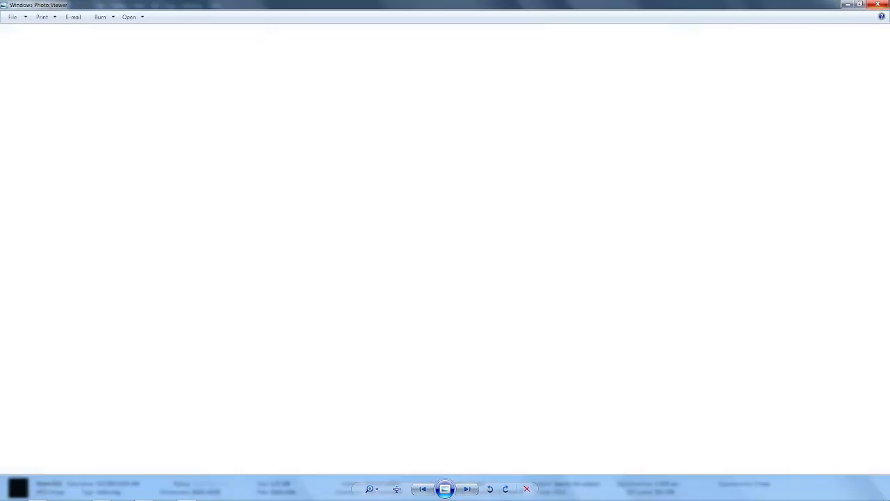
left_click(877, 5)
left_click_drag(353, 131, 395, 246)
left_click_drag(522, 104, 621, 36)
left_click_drag(408, 313, 385, 349)
left_click(318, 22)
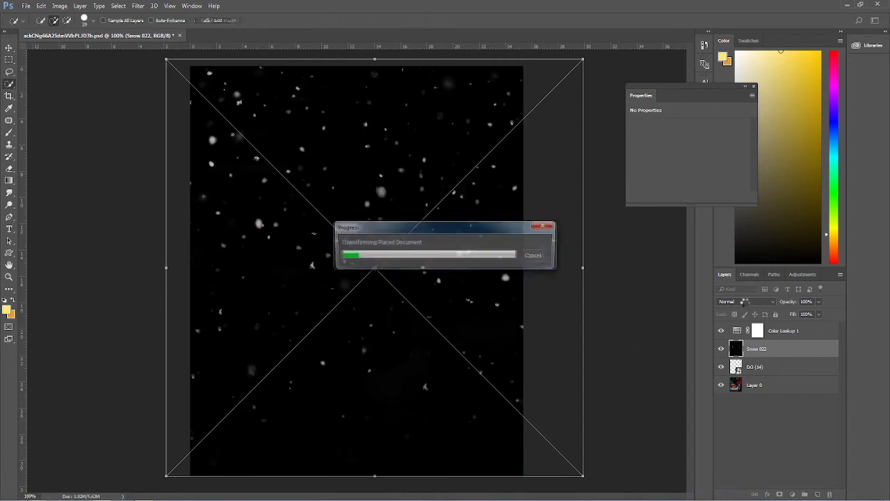
Step: Set the Snow 022 layer's blend mode to Screen and lower its opacity
left_click(747, 304)
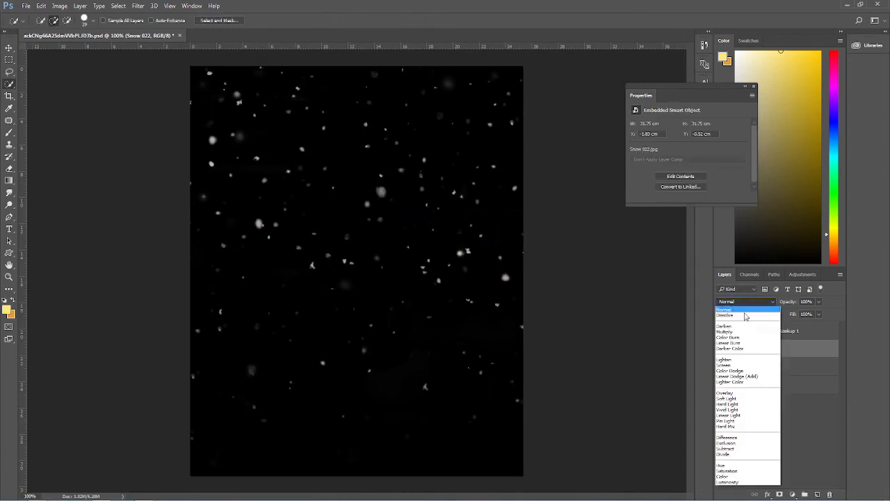
left_click(735, 349)
left_click_drag(788, 301, 782, 339)
left_click_drag(791, 304, 775, 307)
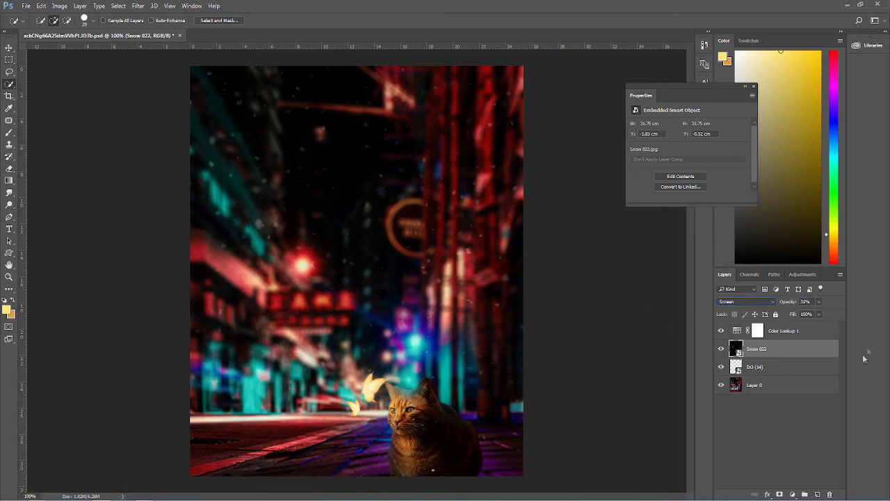
Step: Select Color Lookup 1 and add a second Color Lookup adjustment layer above it
left_click(793, 332)
left_click(792, 494)
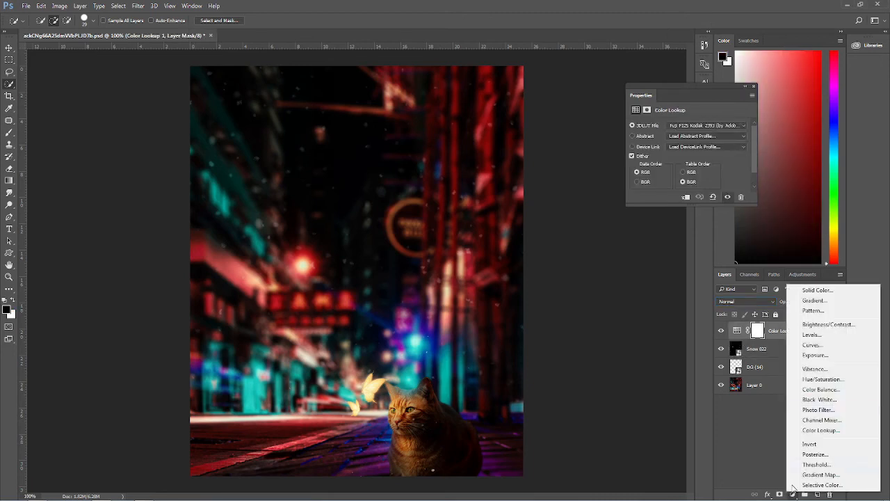
left_click(813, 429)
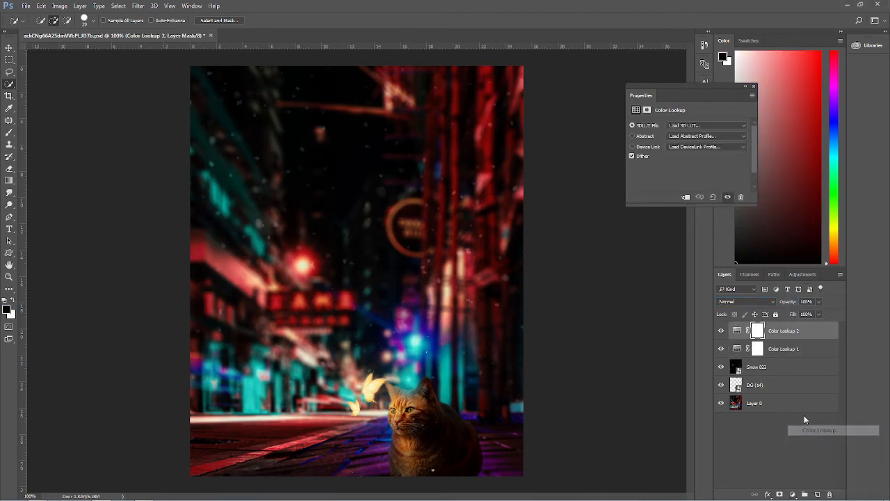
Step: Try several 3D LUT presets on Color Lookup 2, choose FuturisticBleak.3DL, and close the properties panel
left_click(714, 128)
left_click(709, 187)
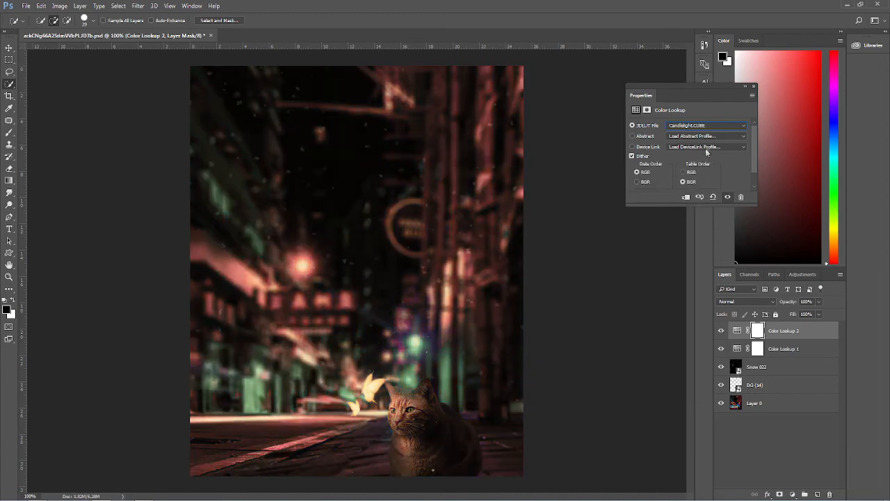
scroll(710, 130, "down", 4)
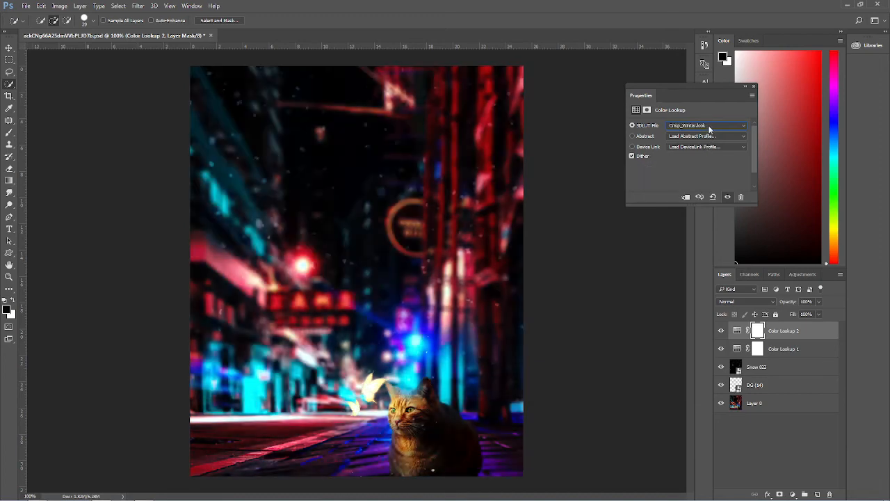
scroll(710, 130, "up", 1)
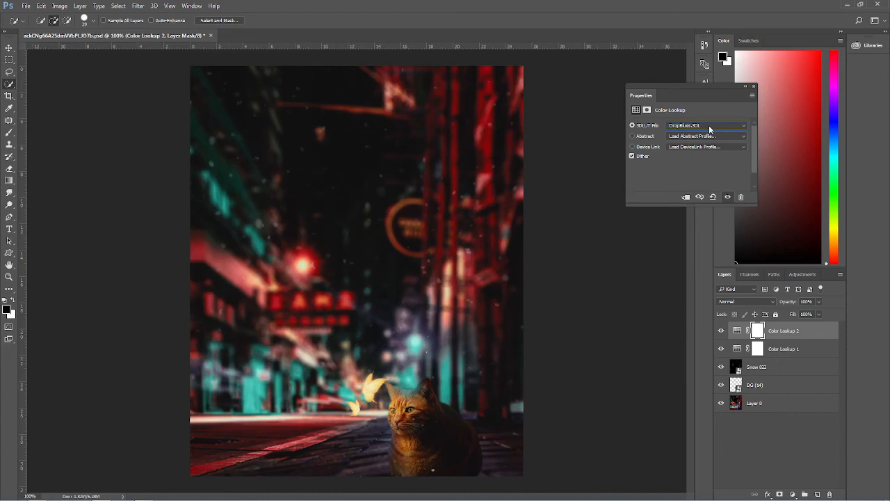
scroll(709, 129, "down", 4)
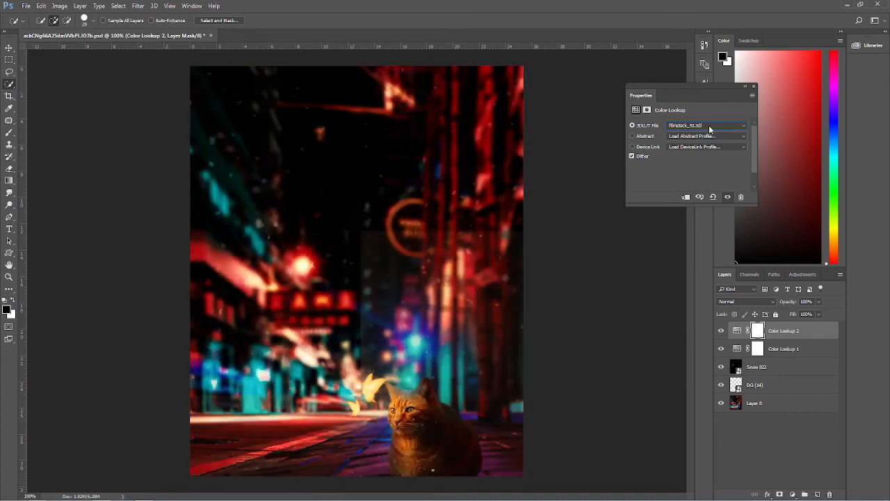
scroll(709, 130, "down", 1)
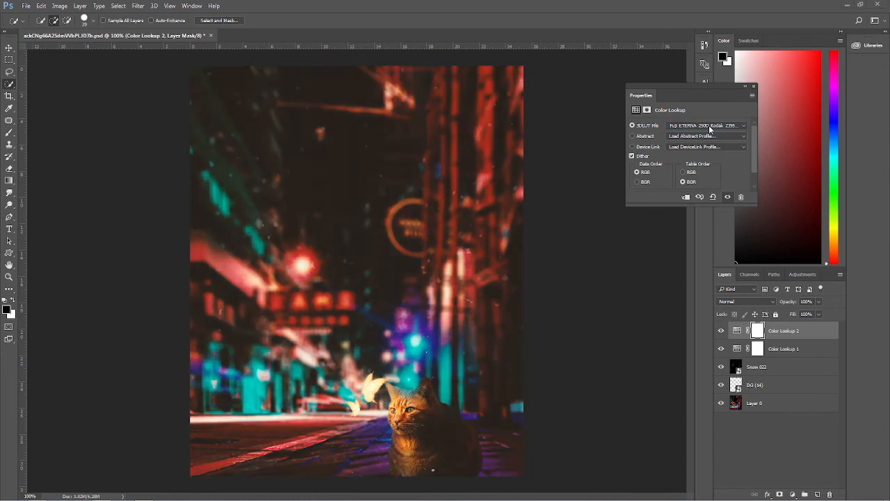
left_click(709, 127)
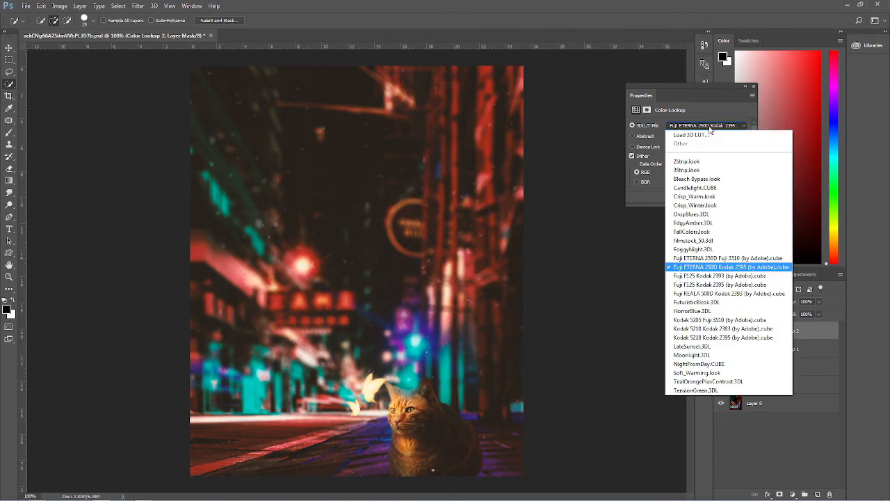
left_click(709, 129)
scroll(709, 130, "down", 1)
scroll(730, 126, "down", 3)
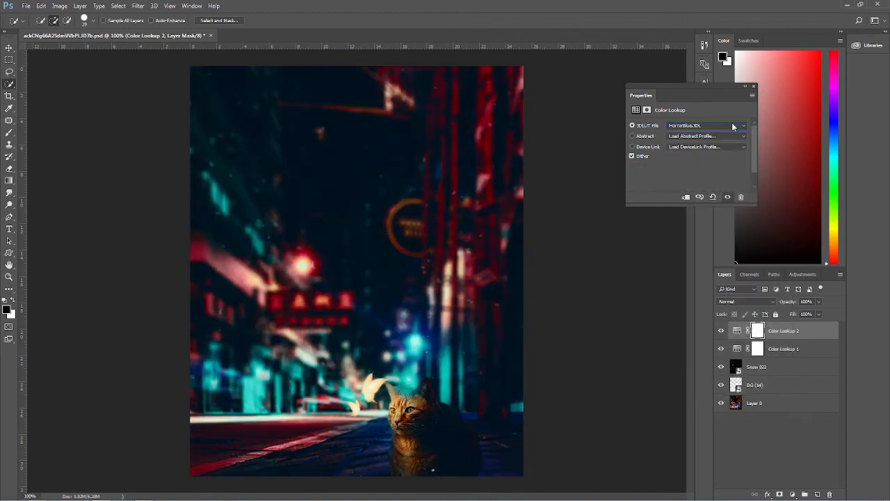
scroll(732, 126, "up", 1)
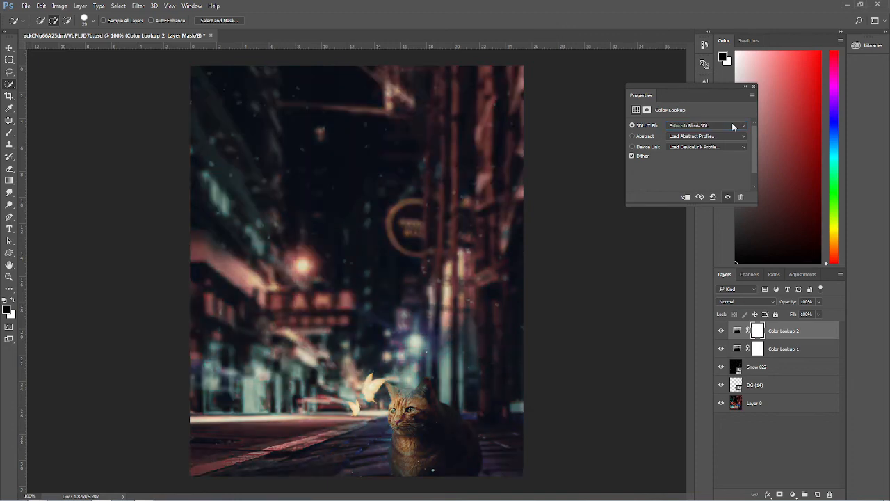
left_click(753, 87)
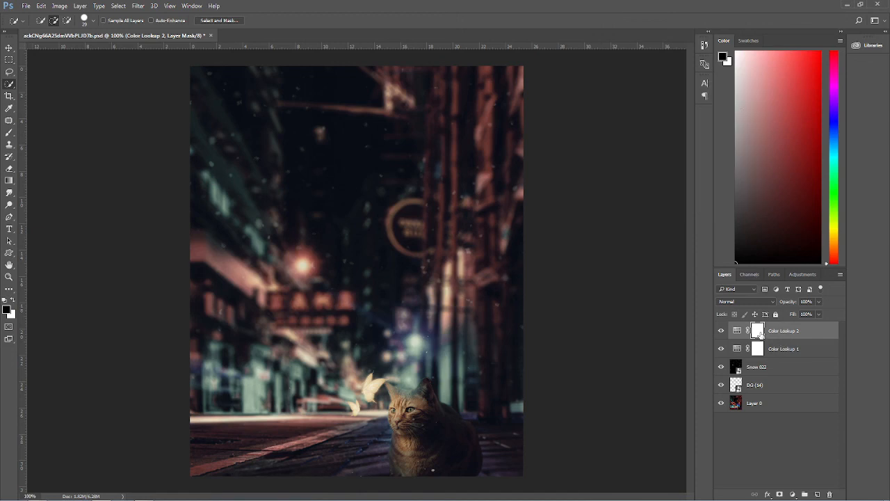
Step: Invert the Color Lookup 2 layer mask and paint over parts of the scene with a white brush to reveal the grade
key("ctrl+i")
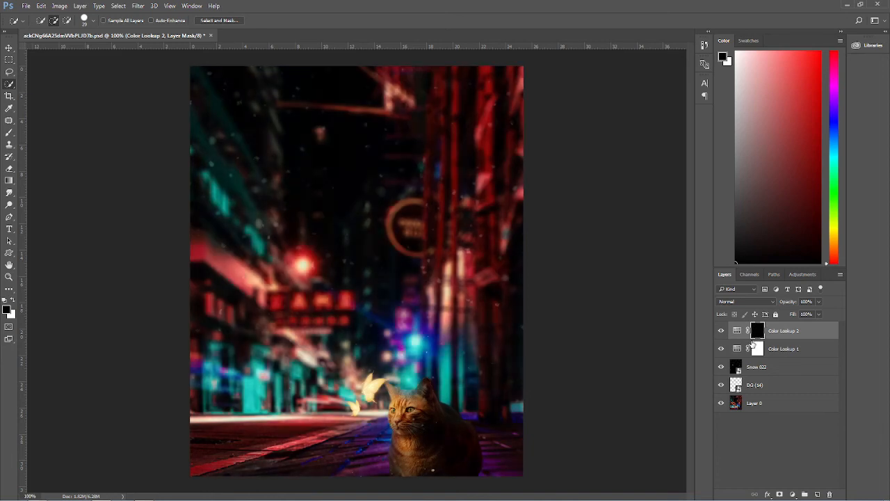
left_click(9, 132)
left_click(12, 299)
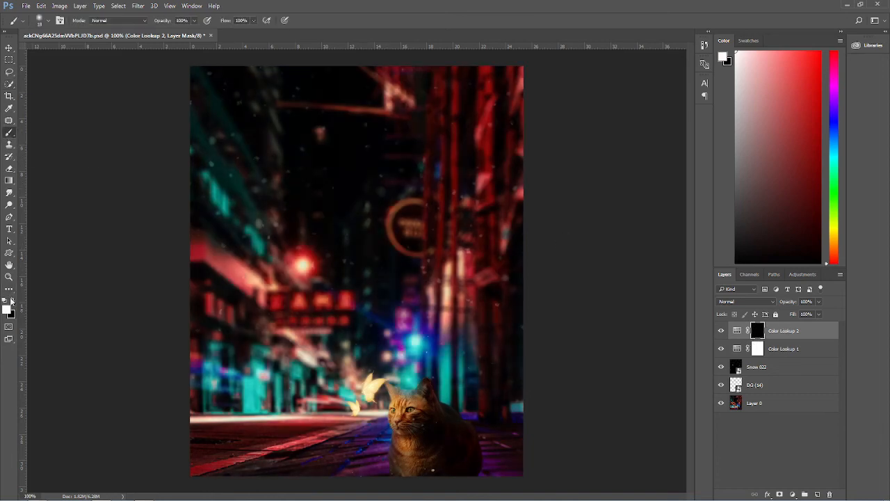
left_click_drag(262, 205, 303, 211)
mouse_move(240, 133)
left_mouse_down()
mouse_move(461, 97)
mouse_move(450, 114)
mouse_move(265, 152)
mouse_move(282, 177)
mouse_move(246, 256)
mouse_move(161, 334)
mouse_move(214, 269)
mouse_move(215, 392)
mouse_move(235, 410)
mouse_move(228, 406)
mouse_move(281, 375)
mouse_move(240, 388)
mouse_move(283, 403)
mouse_move(342, 387)
mouse_move(344, 439)
mouse_move(357, 463)
mouse_move(312, 457)
mouse_move(350, 337)
mouse_move(420, 328)
mouse_move(465, 290)
mouse_move(513, 373)
mouse_move(509, 409)
mouse_move(532, 454)
mouse_move(511, 306)
mouse_move(439, 287)
mouse_move(239, 272)
mouse_move(520, 172)
mouse_move(501, 238)
mouse_move(348, 207)
mouse_move(518, 222)
mouse_move(339, 253)
mouse_move(370, 214)
mouse_move(309, 161)
mouse_move(248, 60)
mouse_move(191, 148)
mouse_move(190, 375)
mouse_move(203, 445)
left_mouse_up()
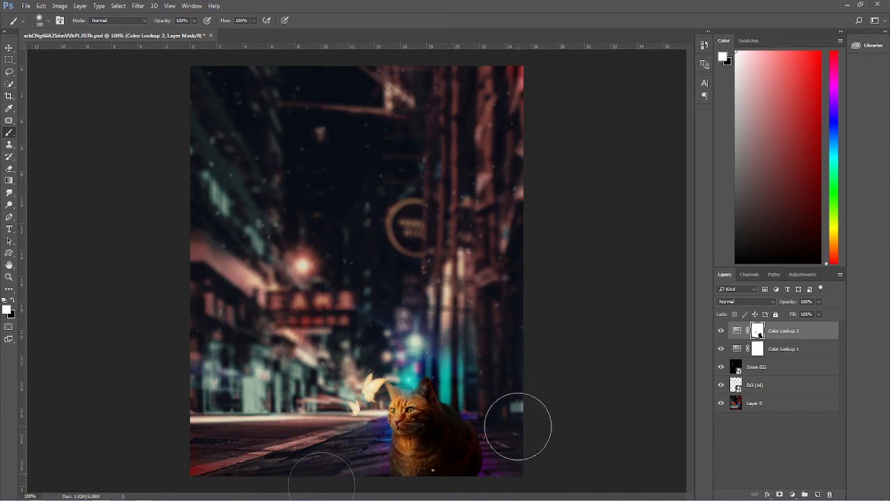
Step: Lower the Color Lookup 2 layer's opacity, toggling its visibility to compare the grade before and after
left_click(723, 333)
left_click_drag(787, 304, 768, 311)
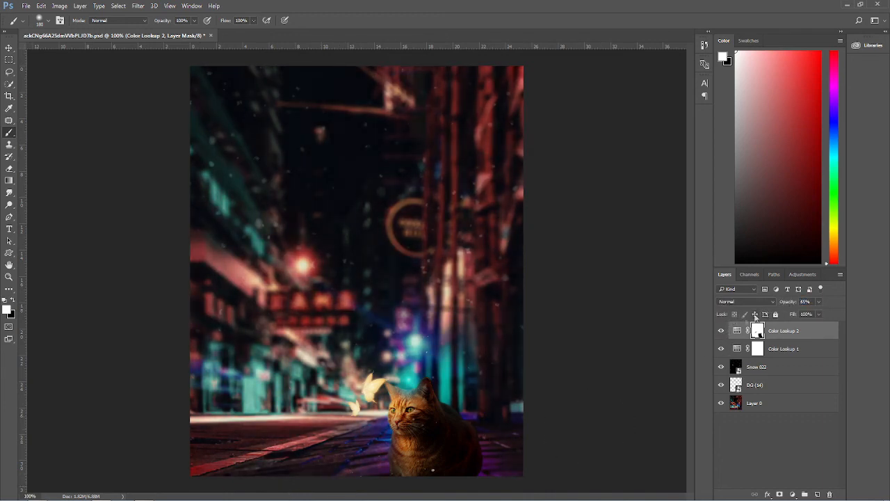
left_click(722, 332)
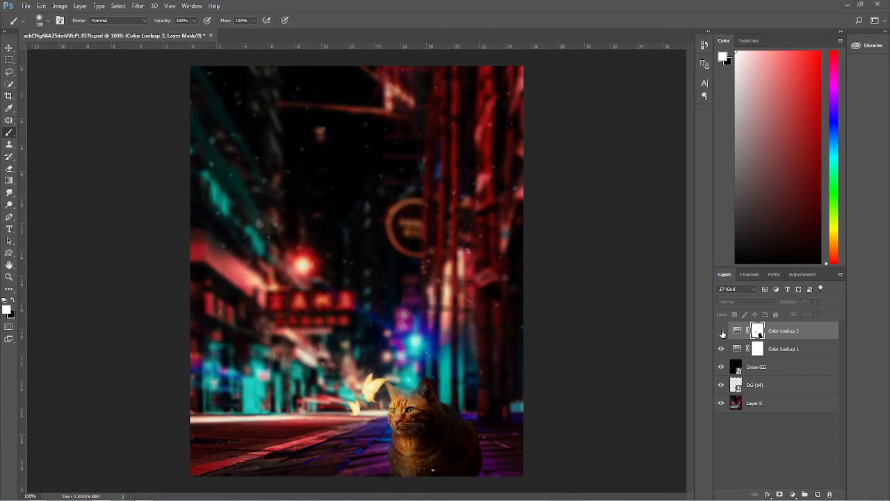
left_click(722, 332)
left_click_drag(784, 310, 752, 310)
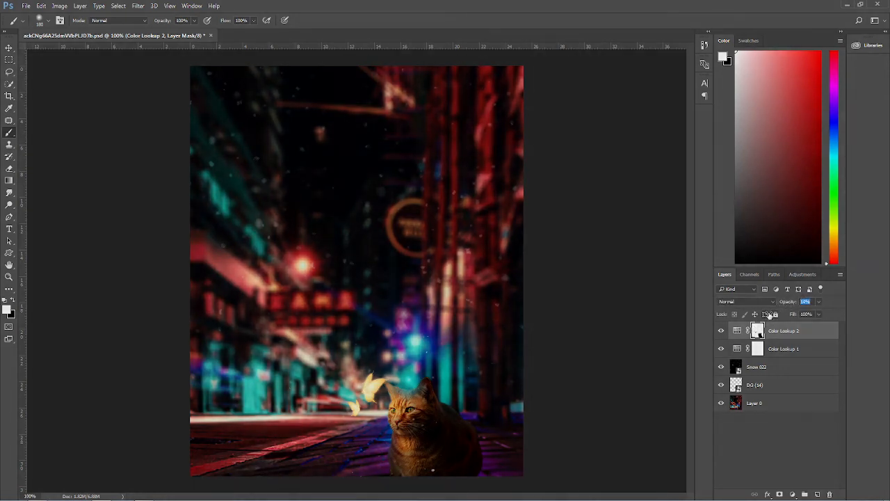